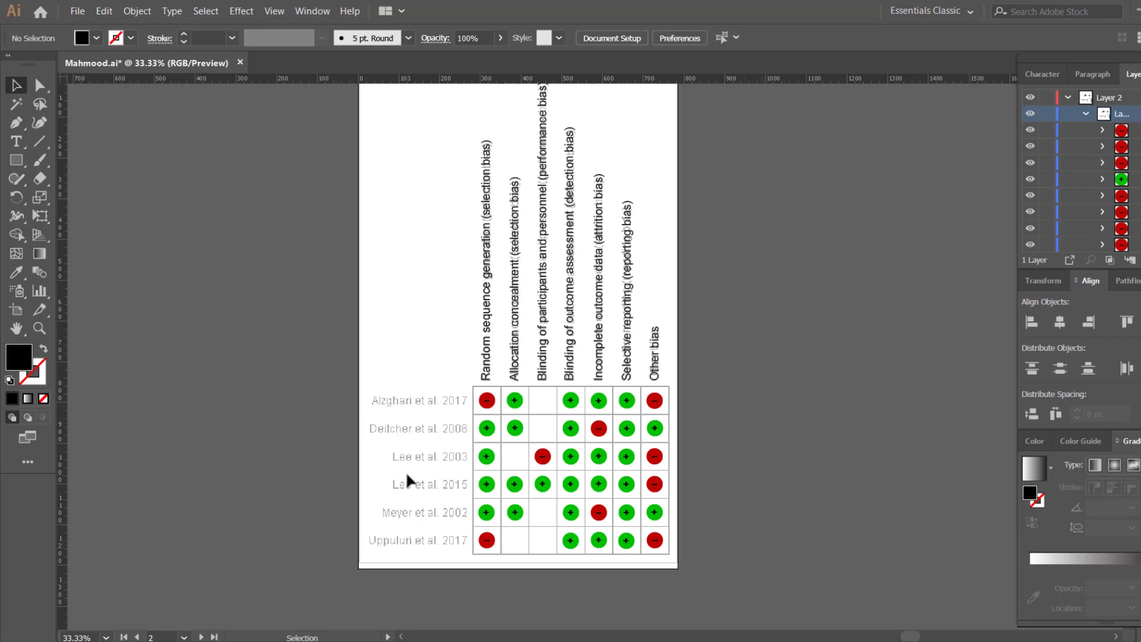
Step: Look inside the input folder, then go back up to the project folder
key(space)
scroll(373, 457, up, 2)
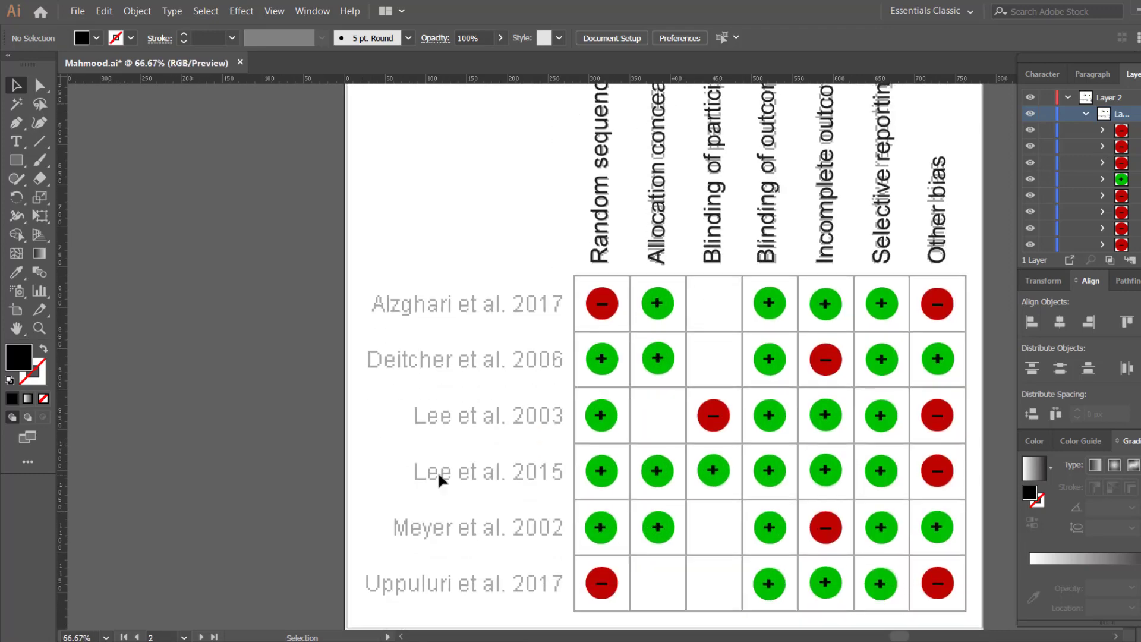
scroll(440, 480, down, 1)
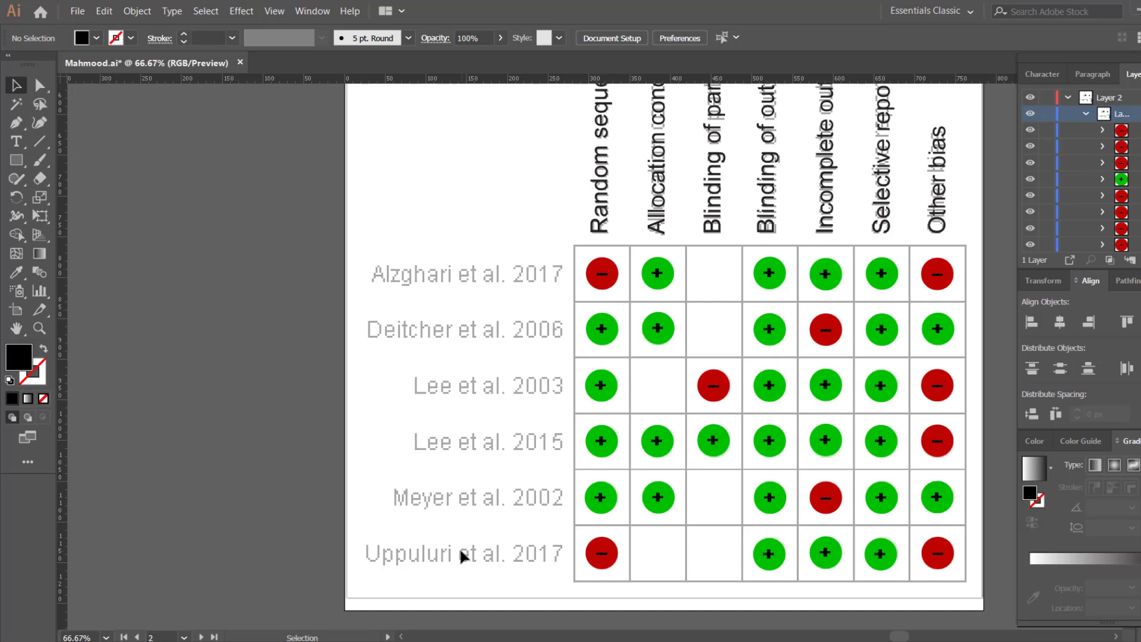
scroll(454, 407, down, 1)
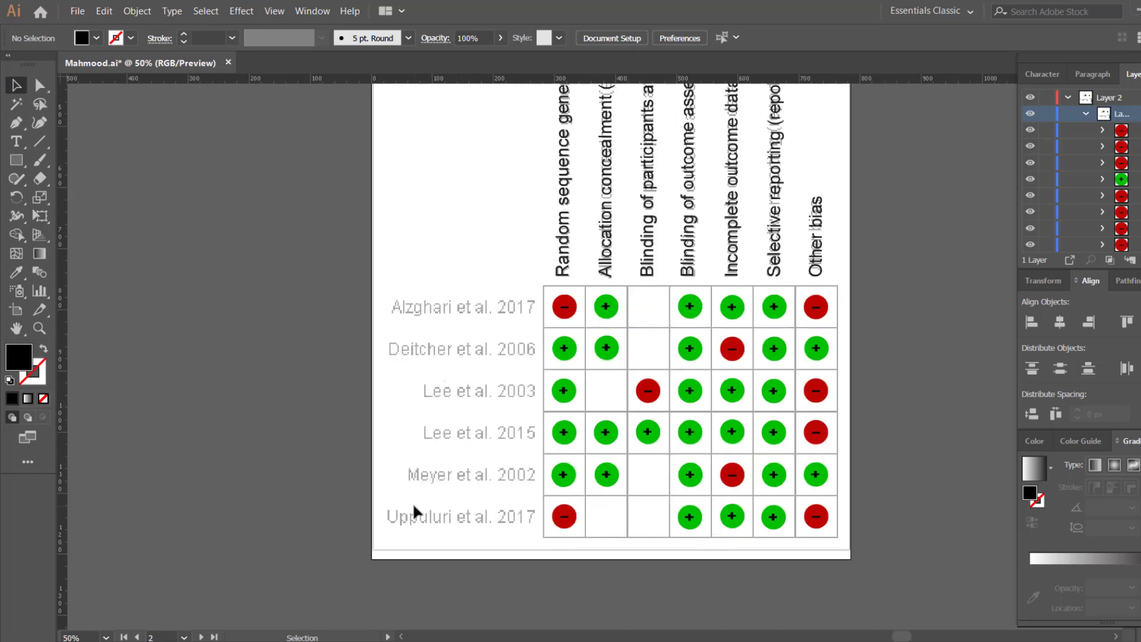
scroll(451, 501, down, 1)
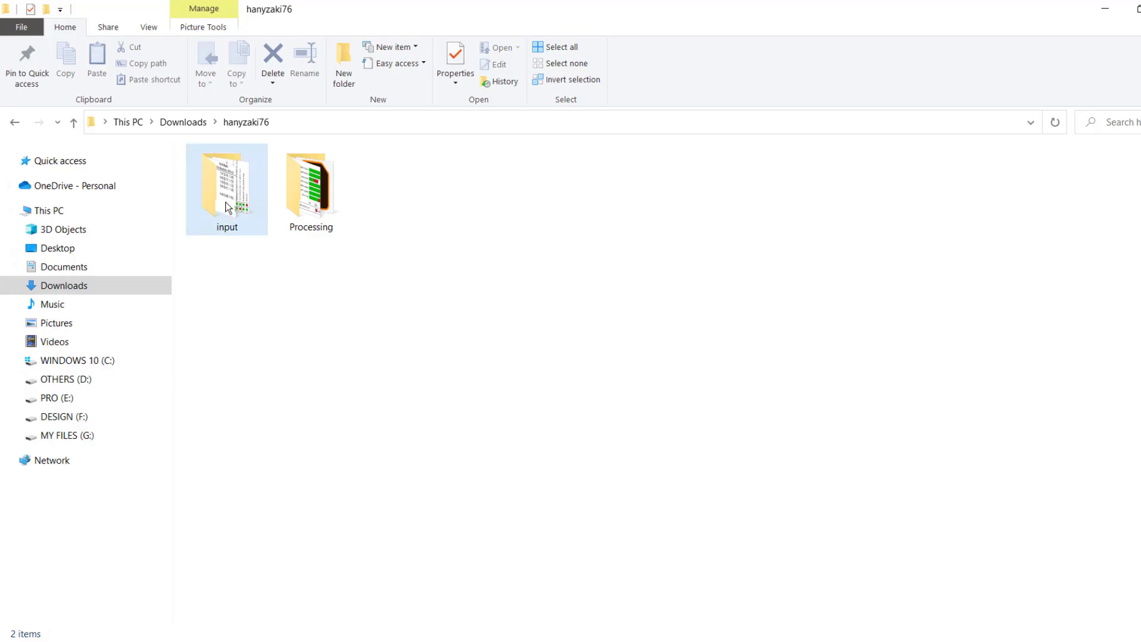
double_click(226, 207)
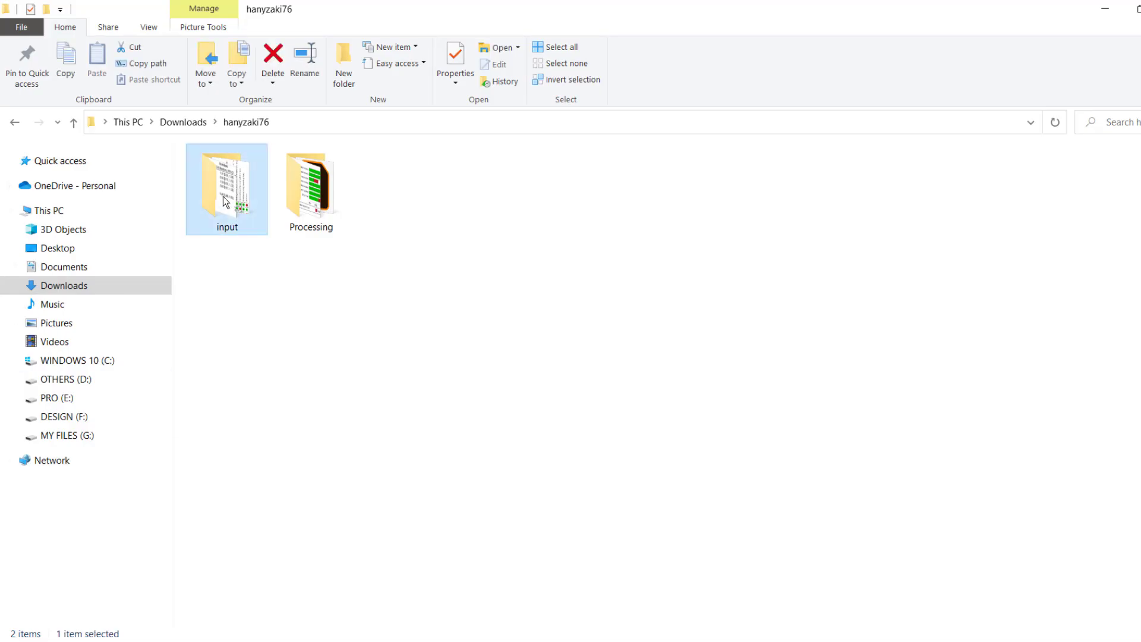
click(73, 123)
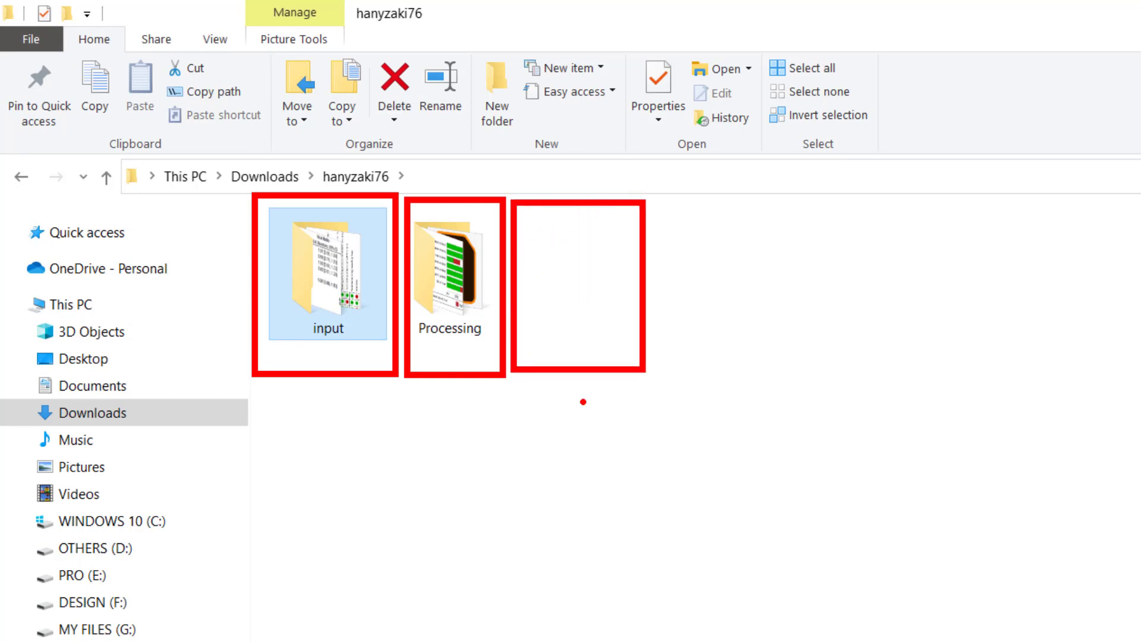
Step: Create a new empty folder named Final beside input and Processing
click(494, 66)
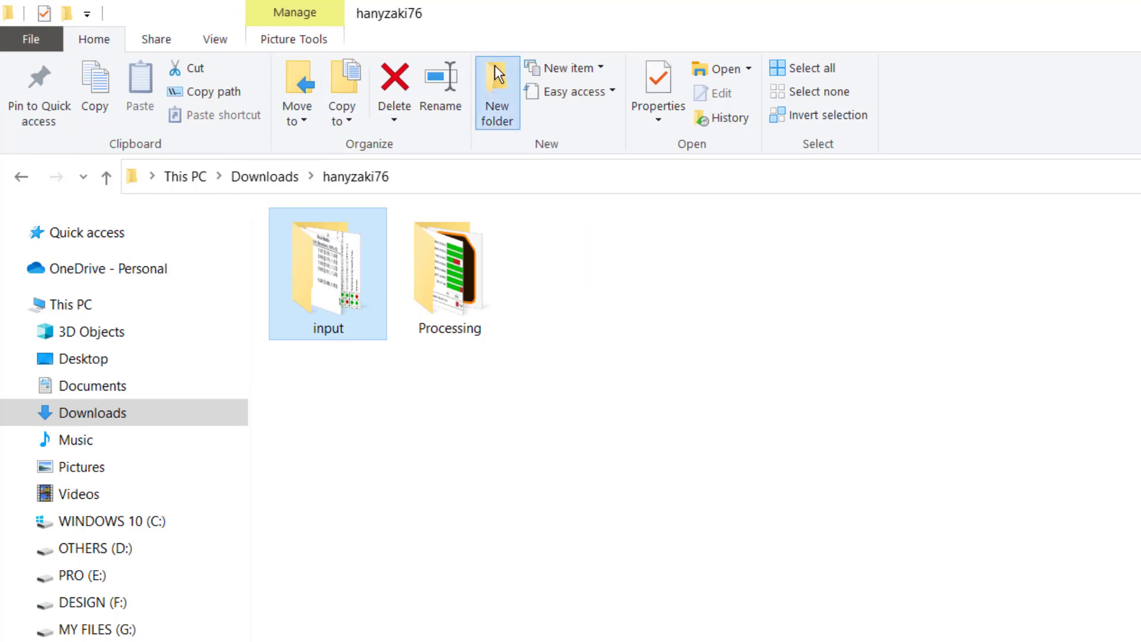
text(Final)
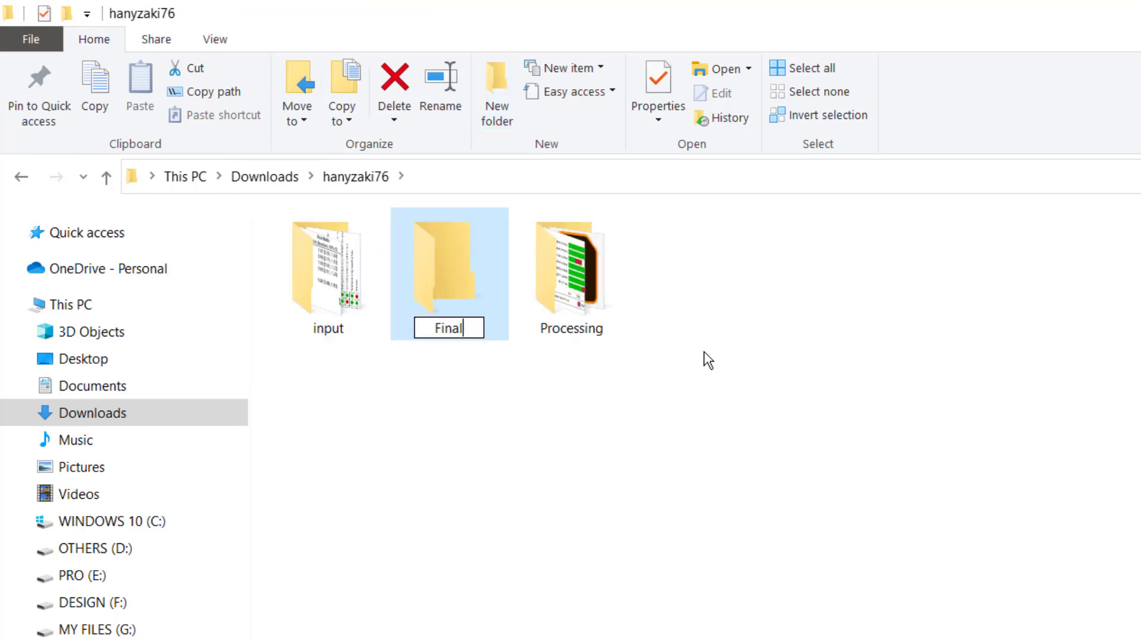
key(Return)
double_click(325, 296)
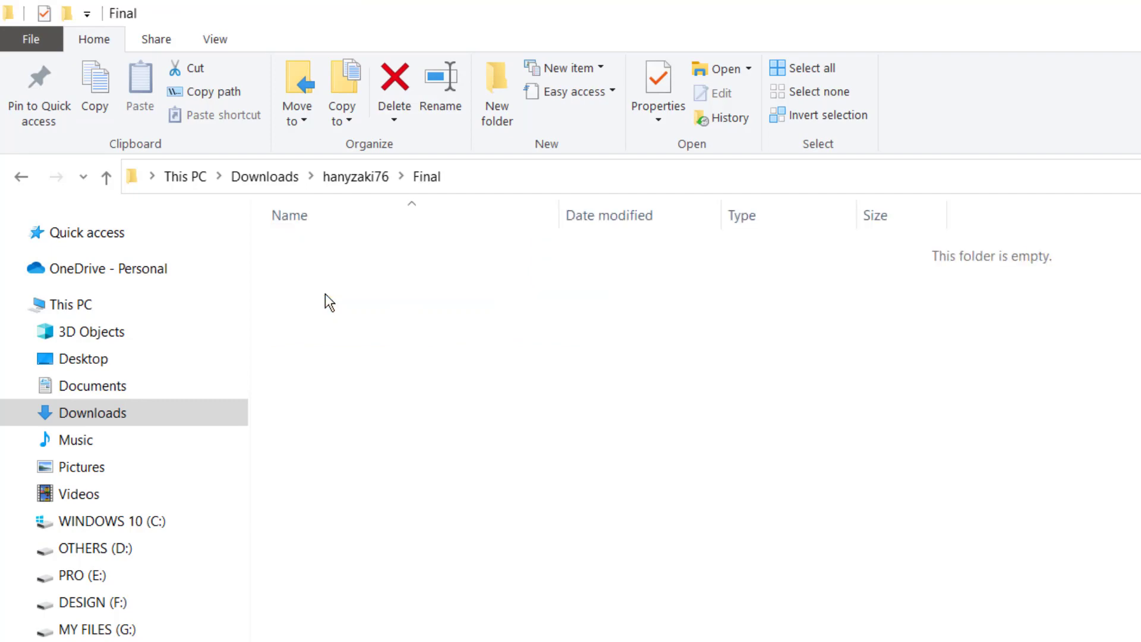
click(106, 176)
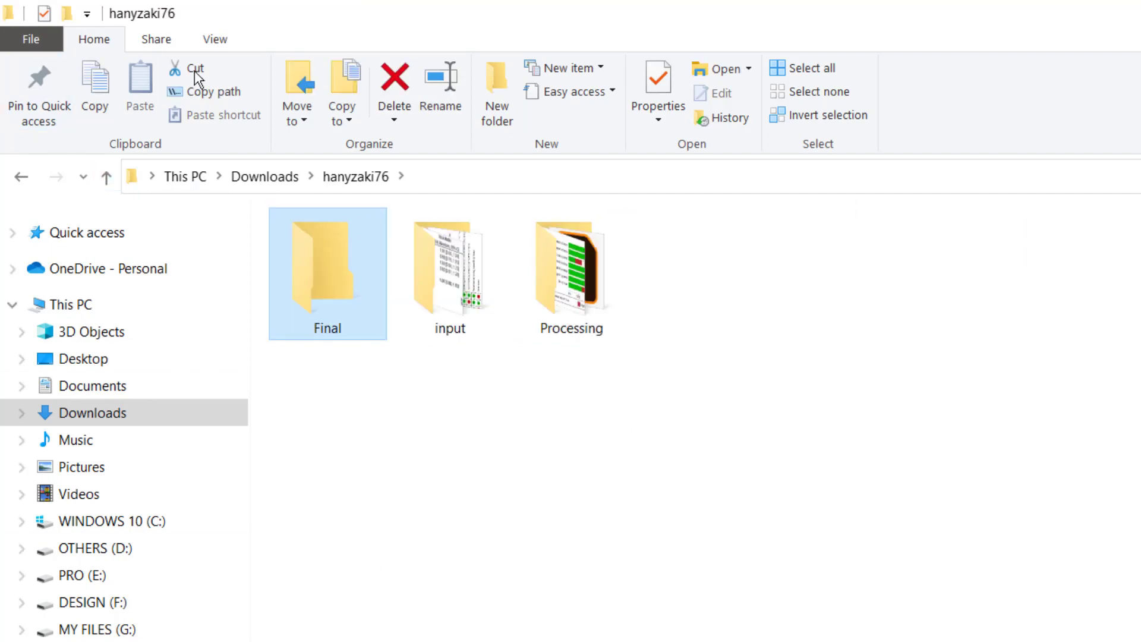
Step: Open Picture2.png from the input folder in Photos, zoomed in
double_click(465, 277)
double_click(430, 298)
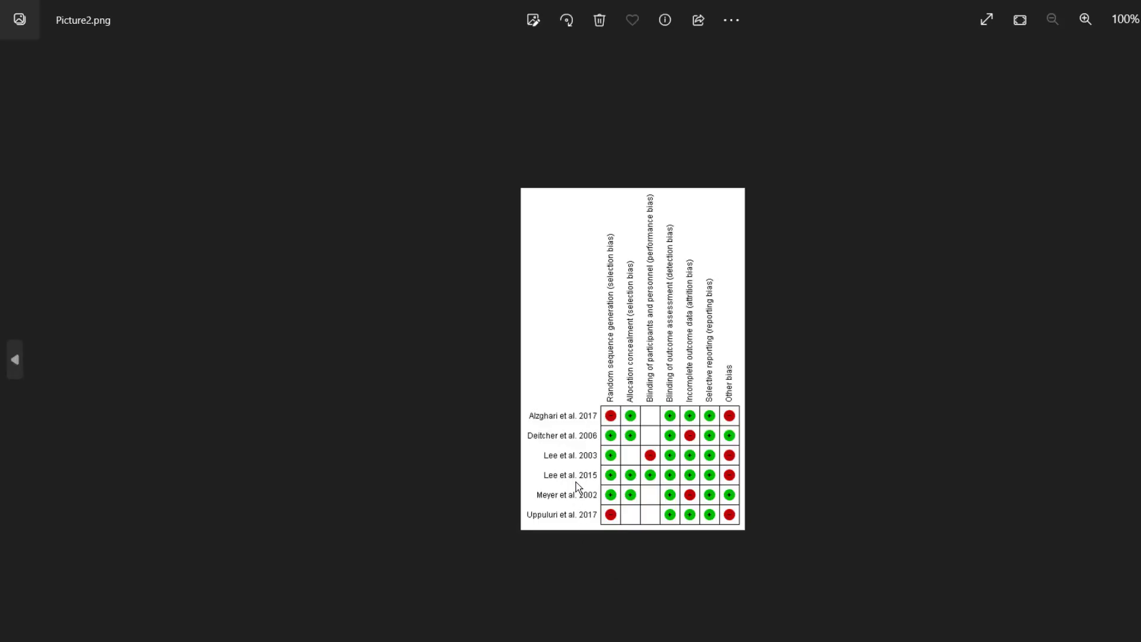
scroll(575, 484, up, 5)
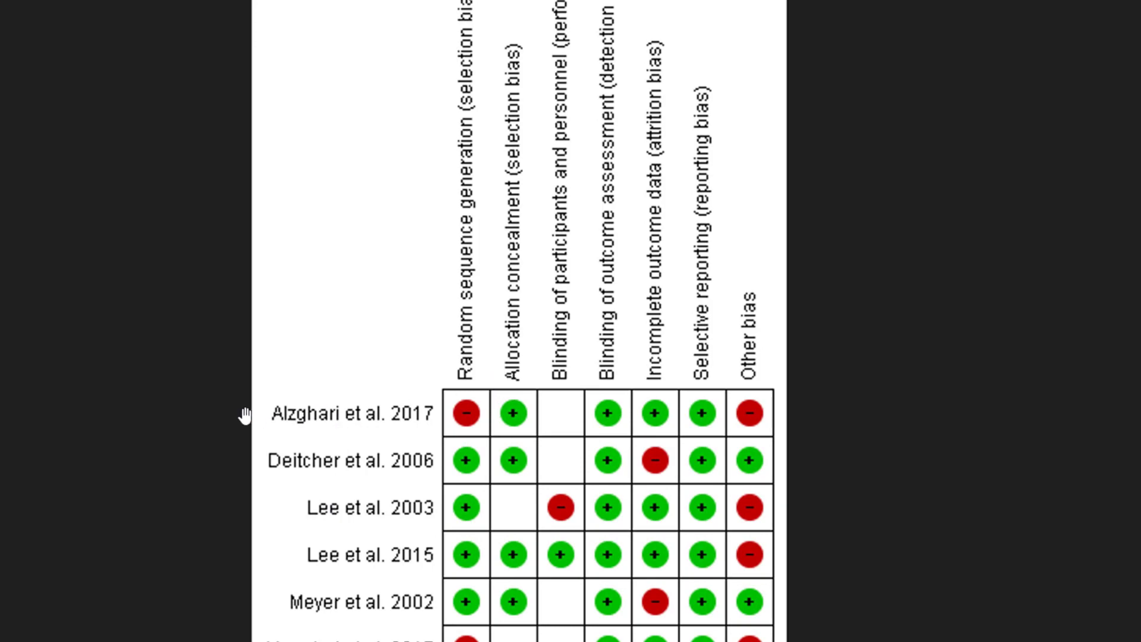
Step: Capture a screen clip of the 'Alzghari et al. 2017' label
key(super+shift+s)
drag(260, 390, 440, 435)
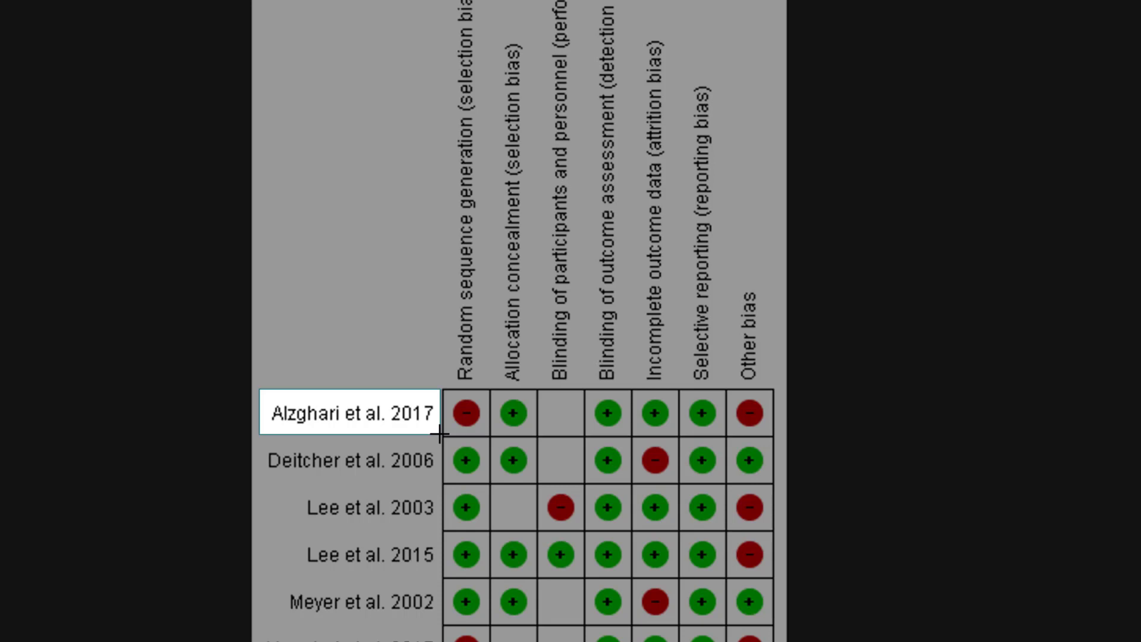
drag(439, 434, 439, 434)
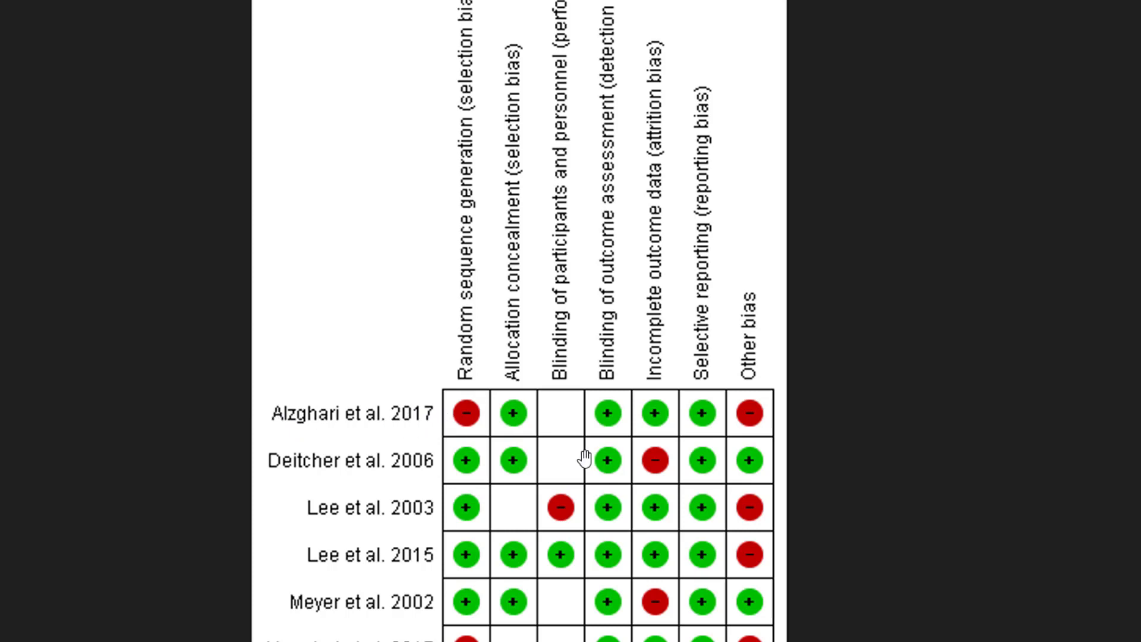
click(91, 621)
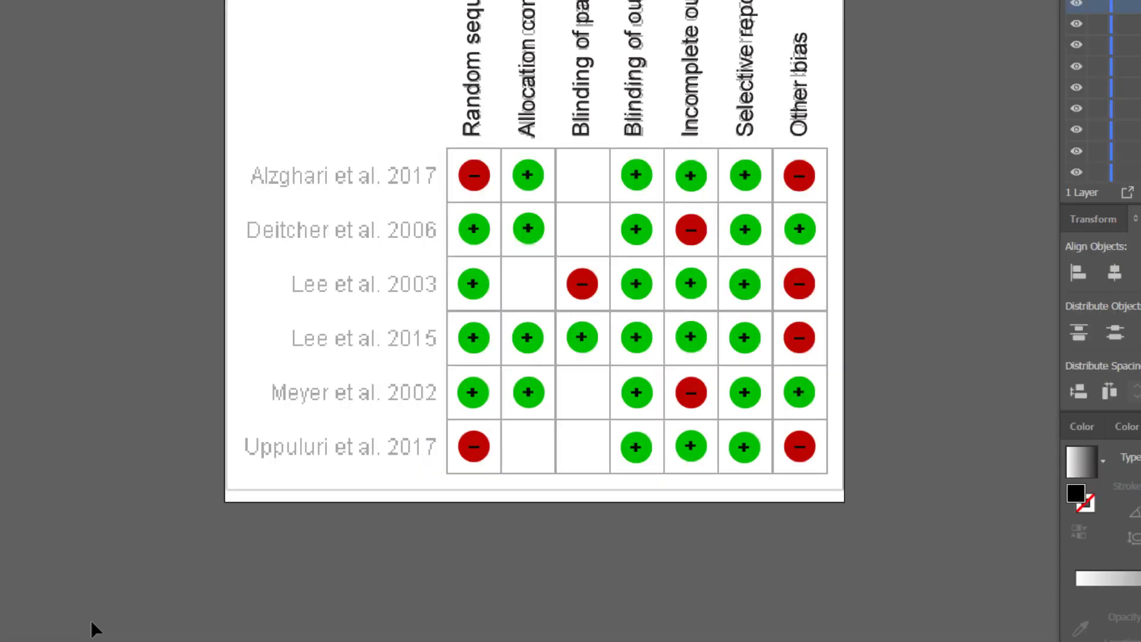
key(ctrl+v)
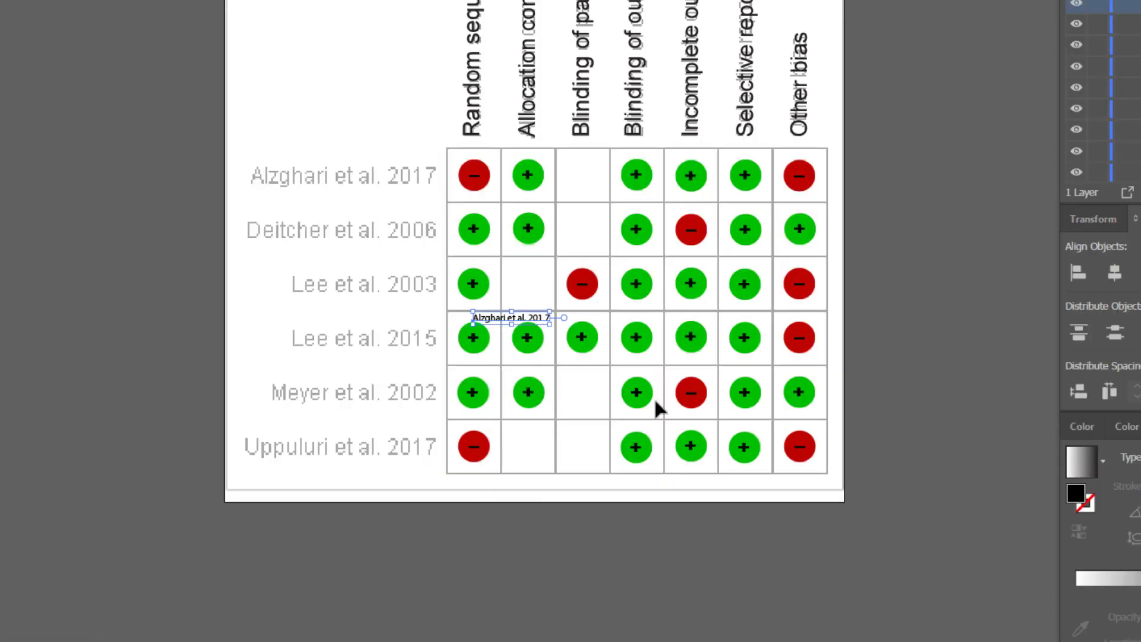
drag(495, 321, 281, 379)
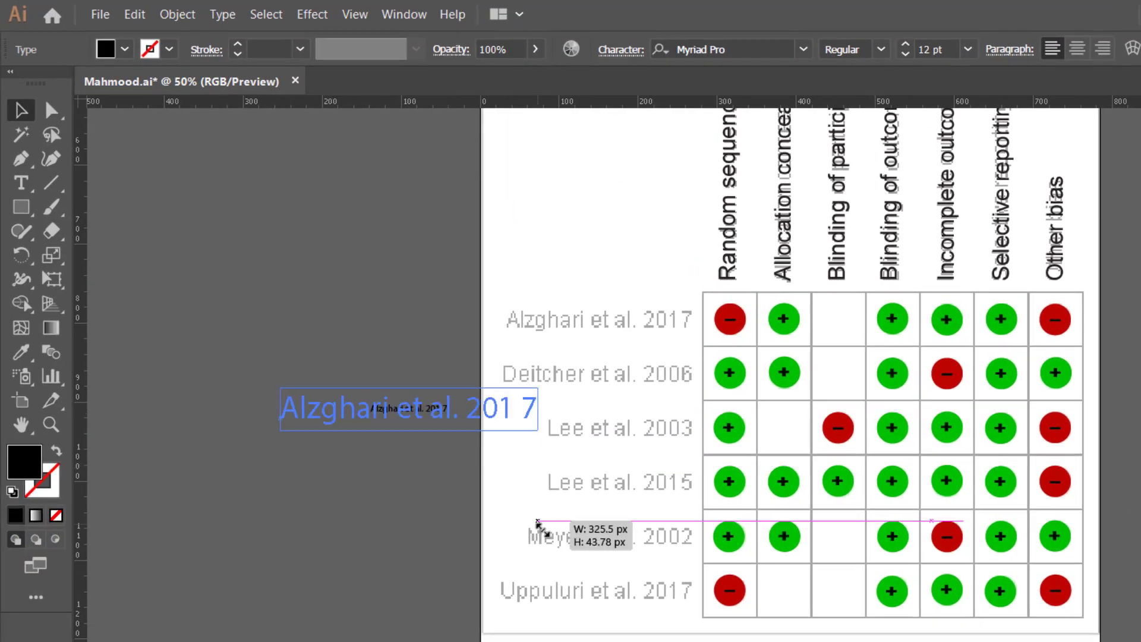
drag(538, 523, 538, 524)
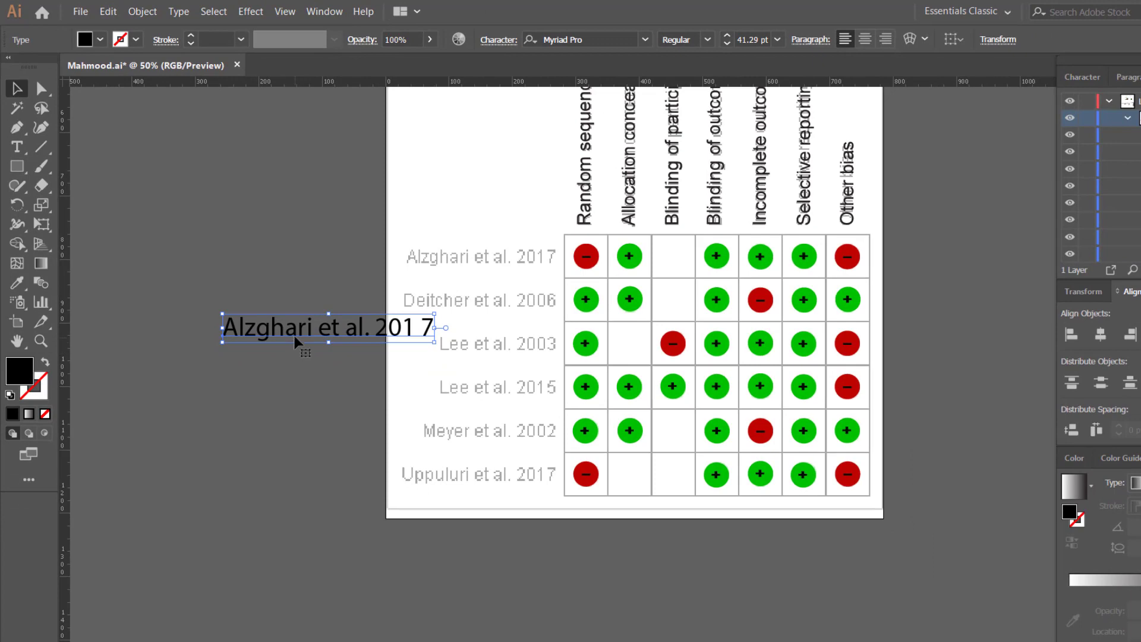
key(Delete)
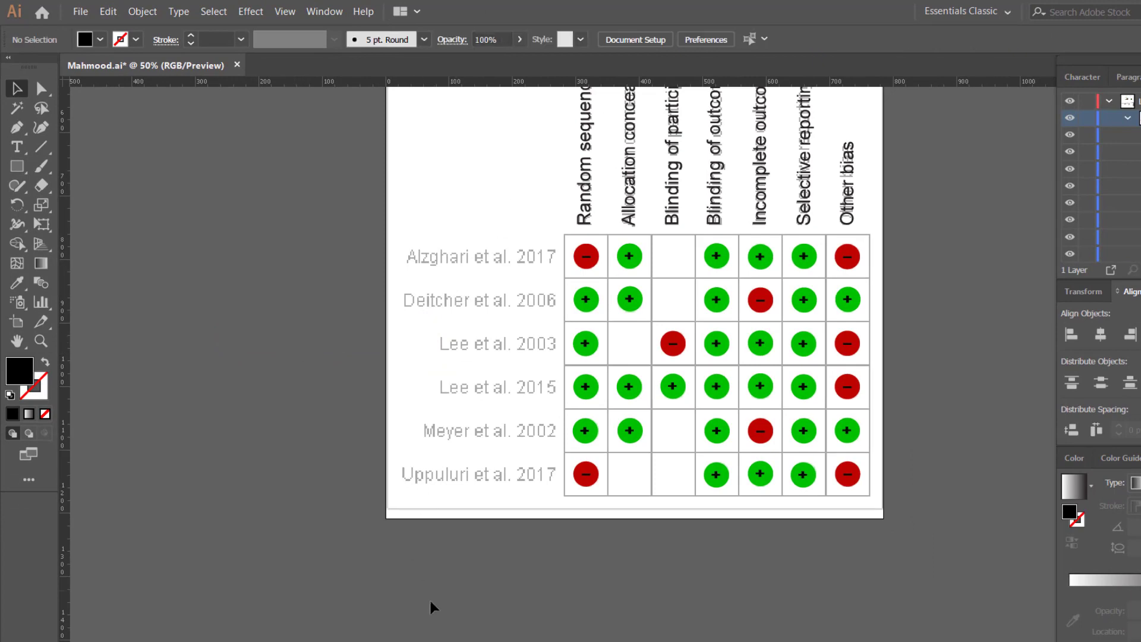
click(315, 641)
key(super)
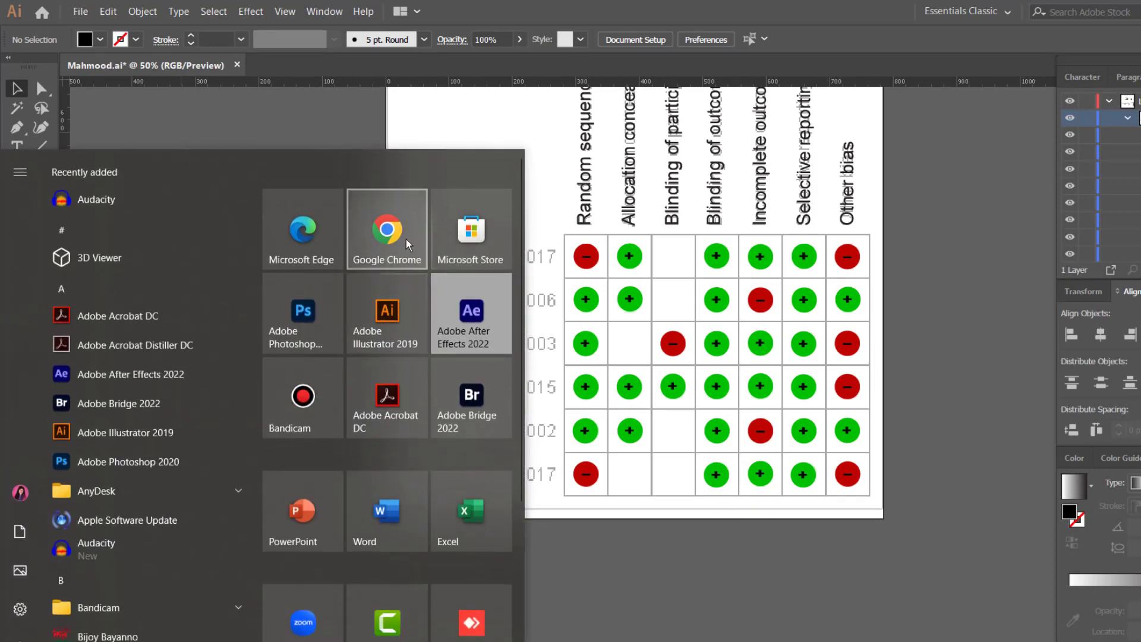
Step: Upload Picture2.png from the project's input folder to My Drive in Chrome
click(408, 245)
click(380, 305)
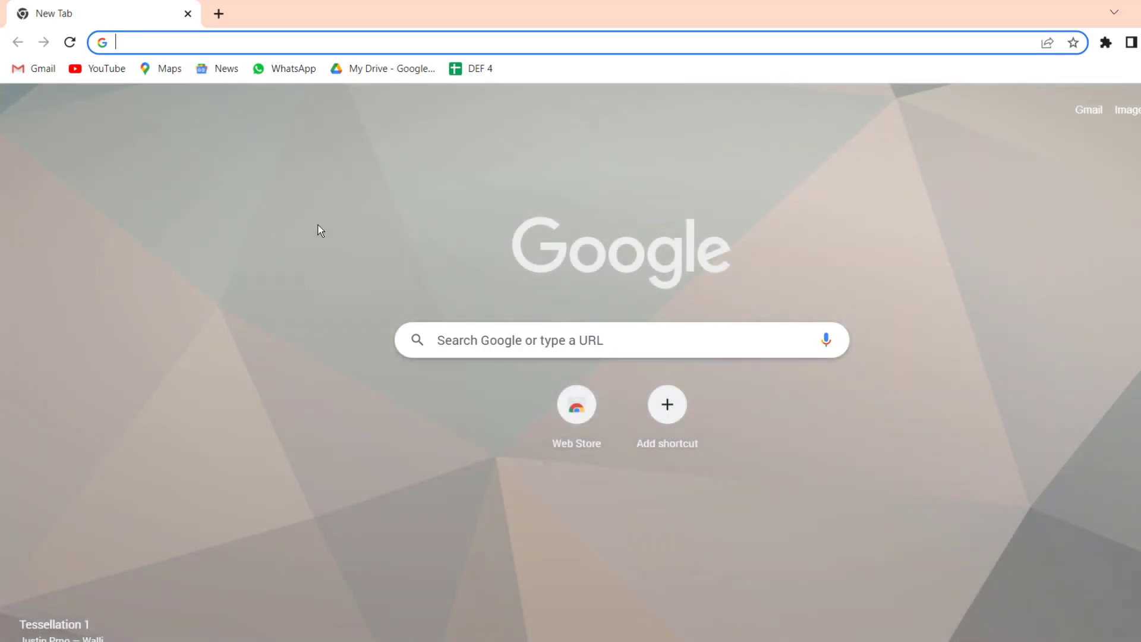
click(372, 71)
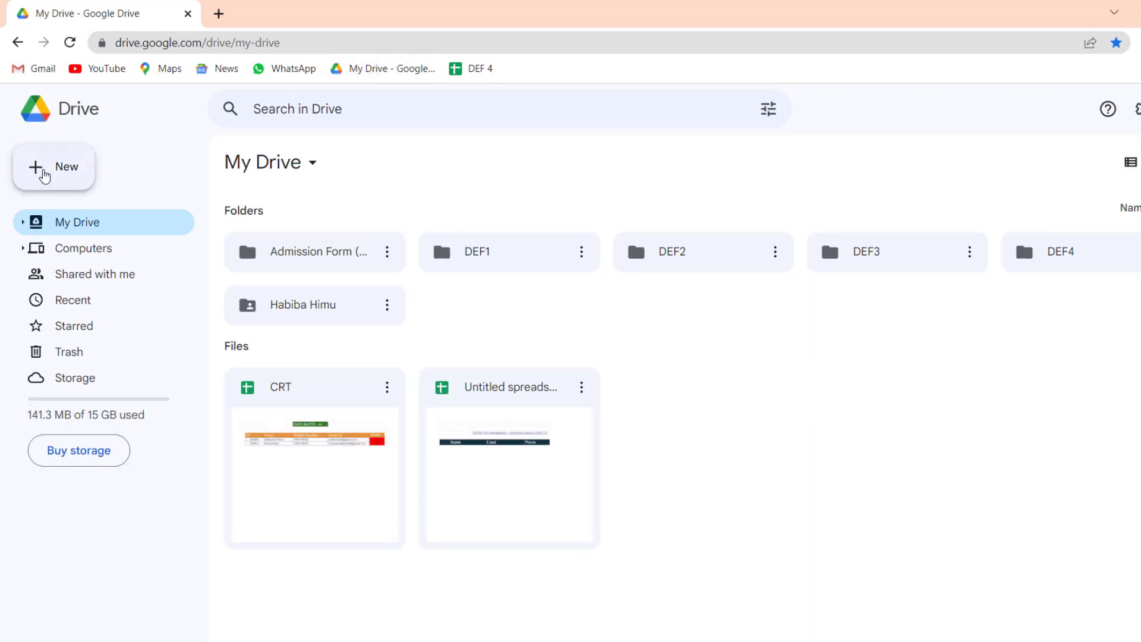
click(44, 176)
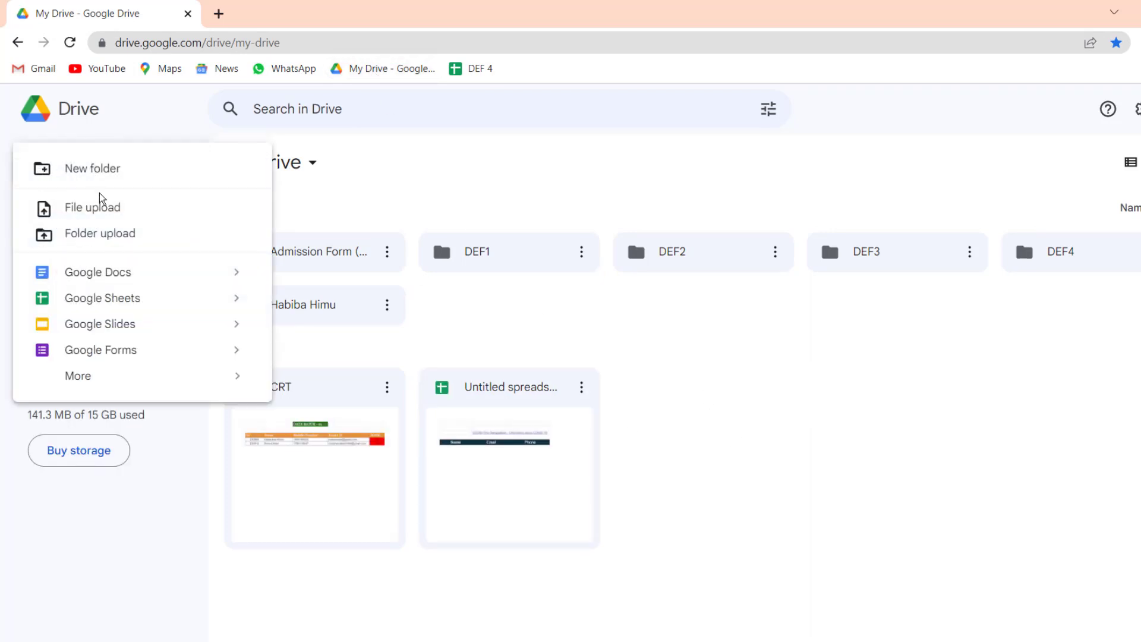
click(104, 208)
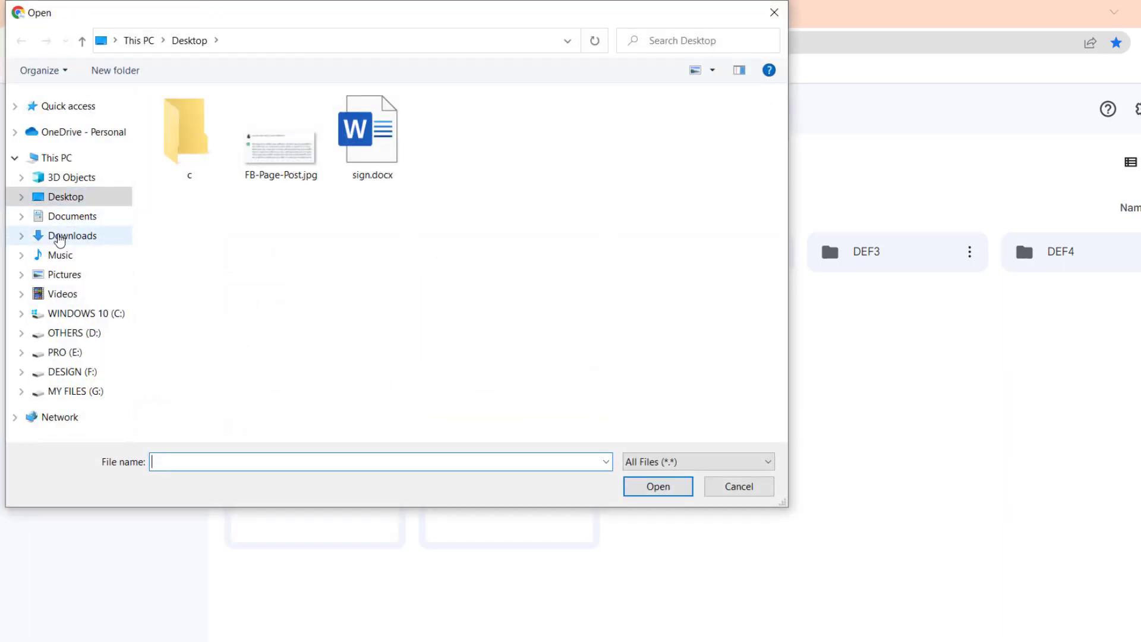
click(58, 237)
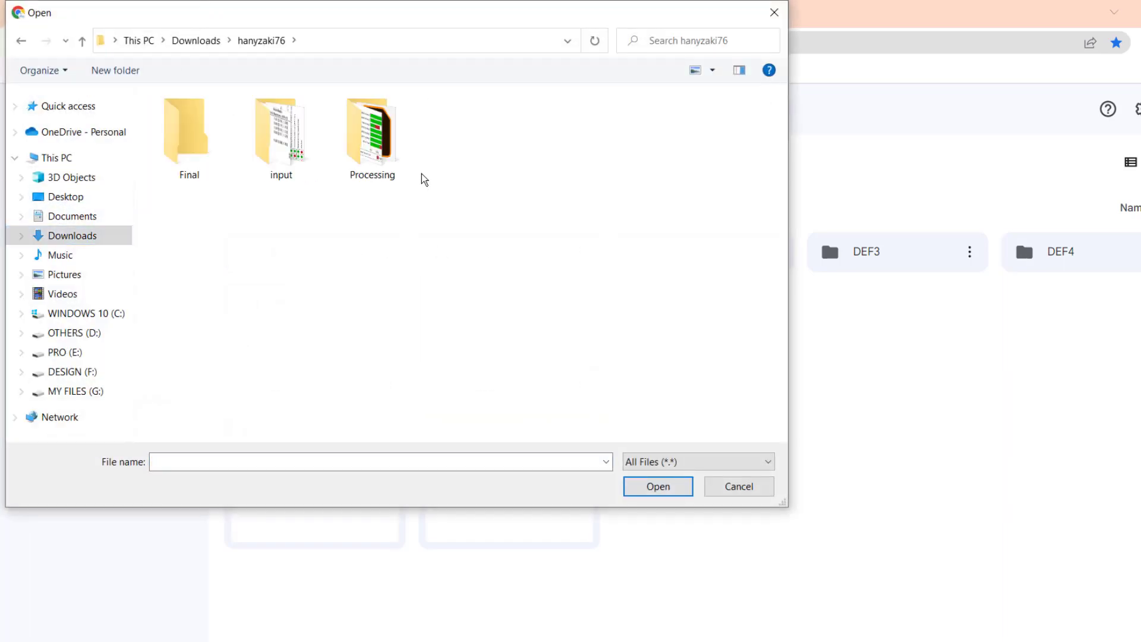
double_click(275, 151)
double_click(272, 149)
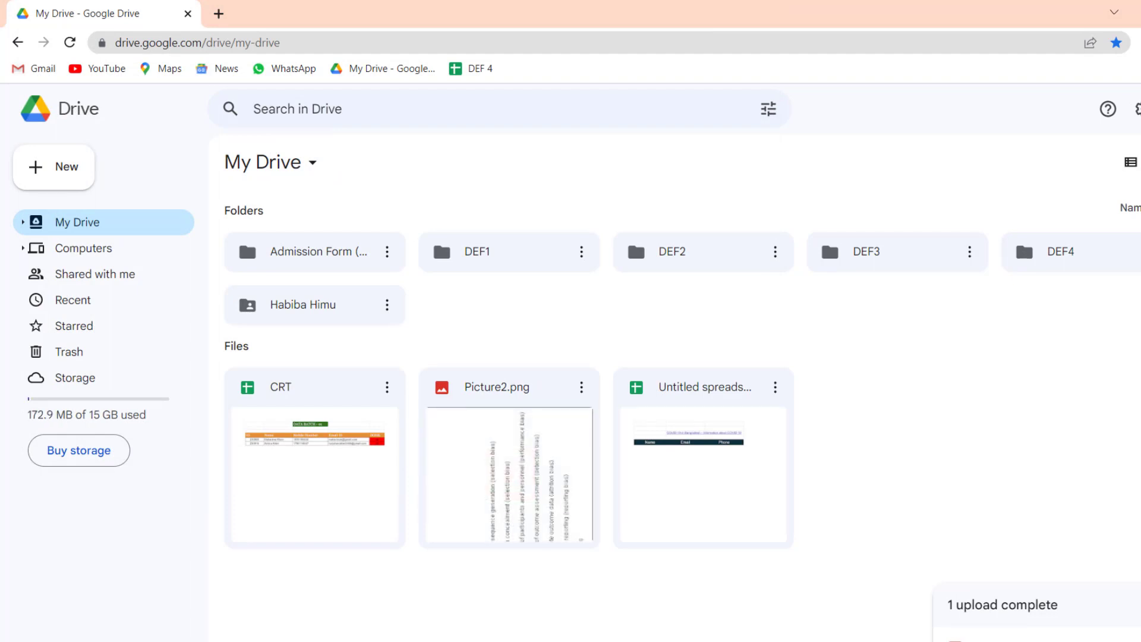
Step: Open the uploaded Picture2.png with Google Docs
click(502, 450)
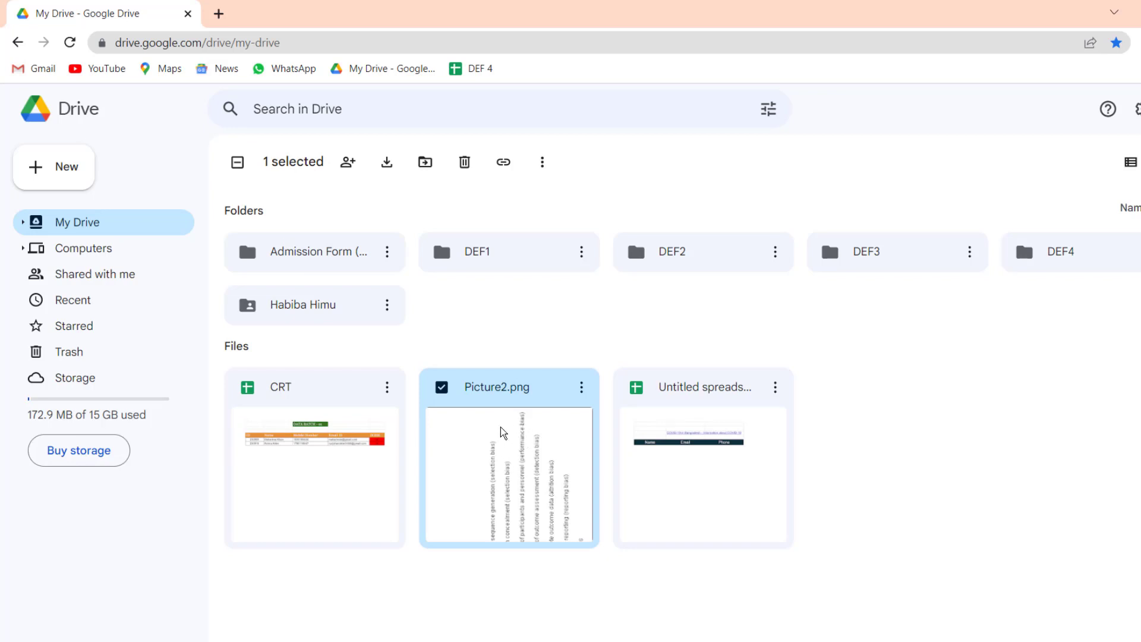
right_click(502, 433)
mouse_move(595, 327)
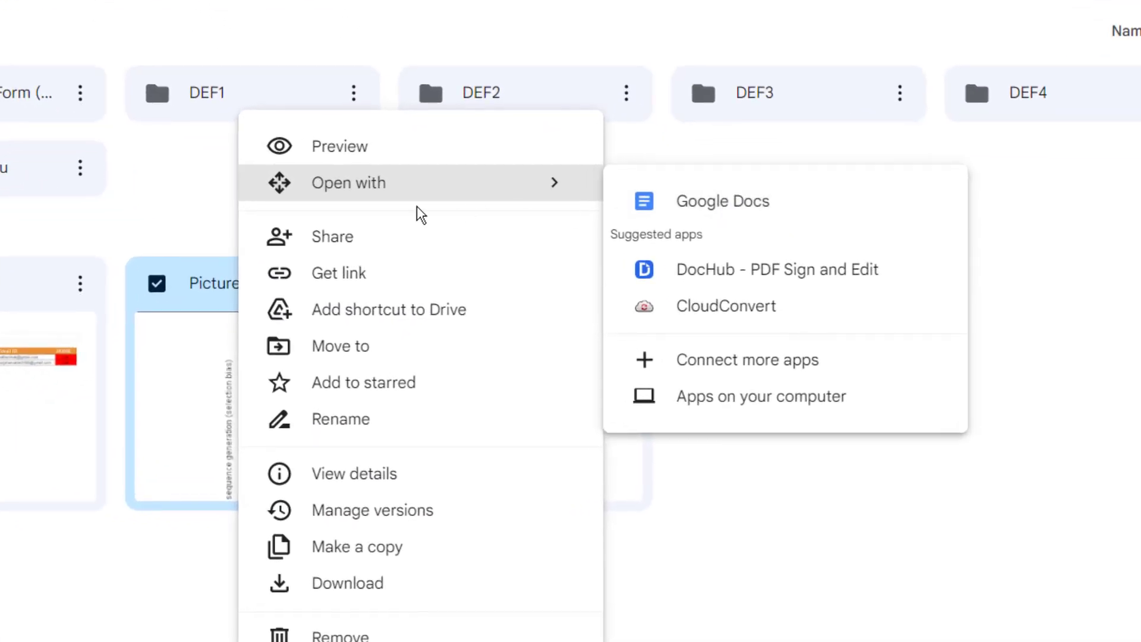
click(723, 201)
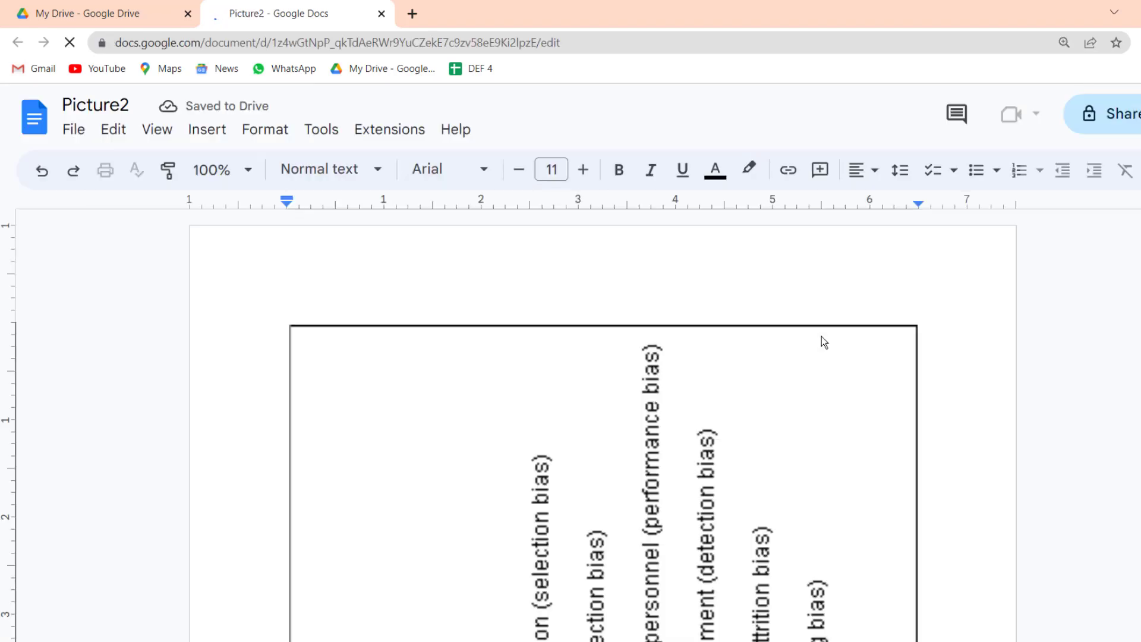
scroll(615, 519, down, 7)
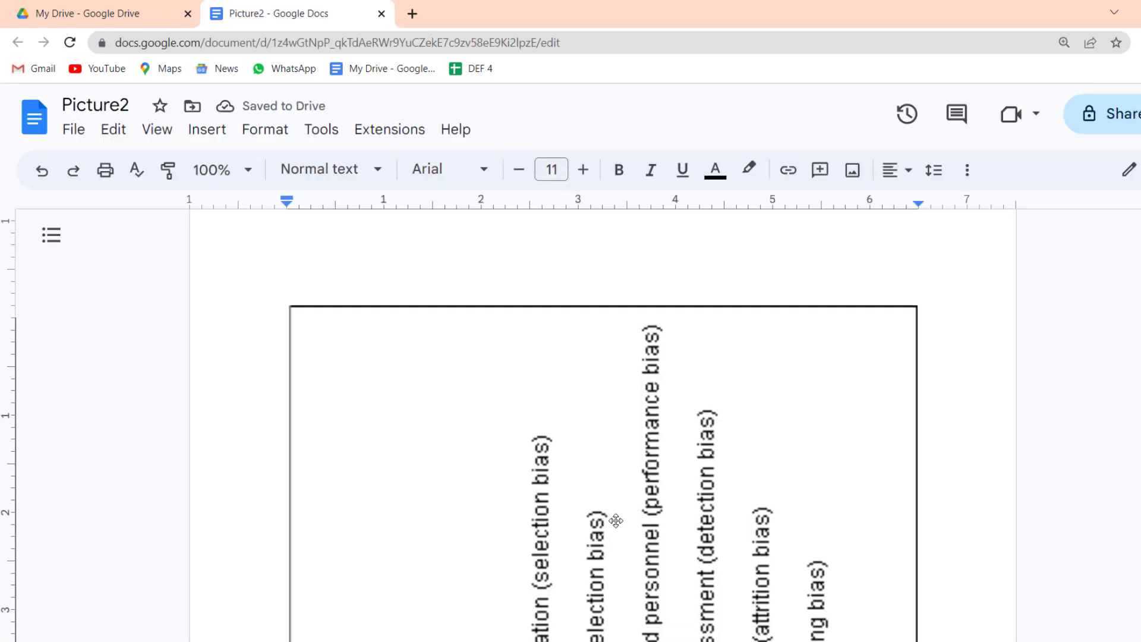
scroll(618, 519, down, 9)
scroll(618, 519, up, 16)
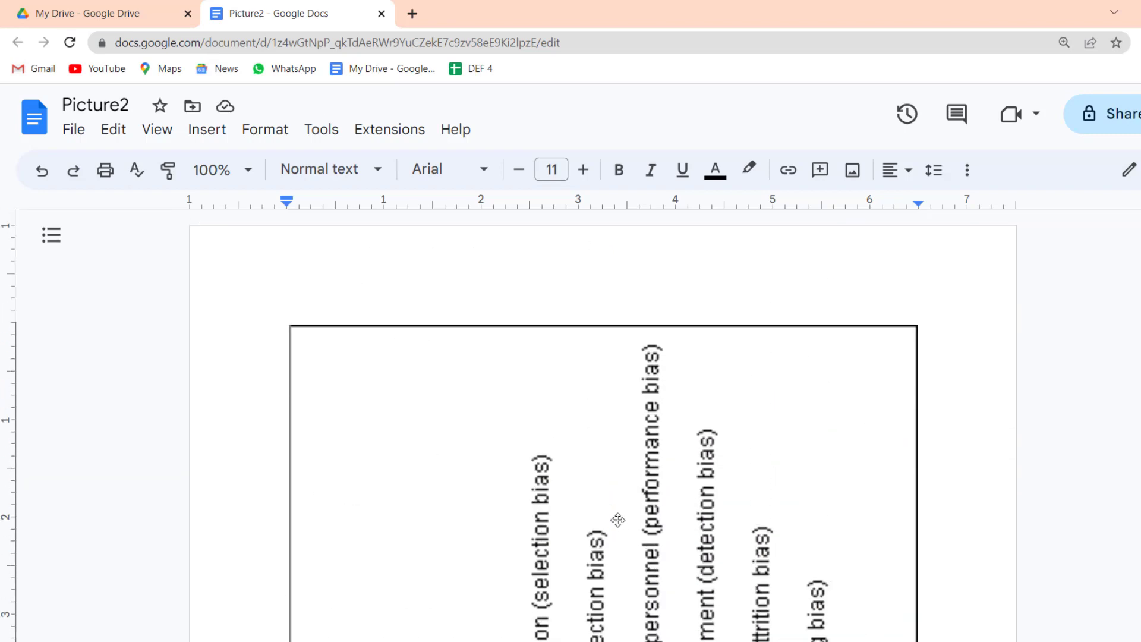
click(628, 430)
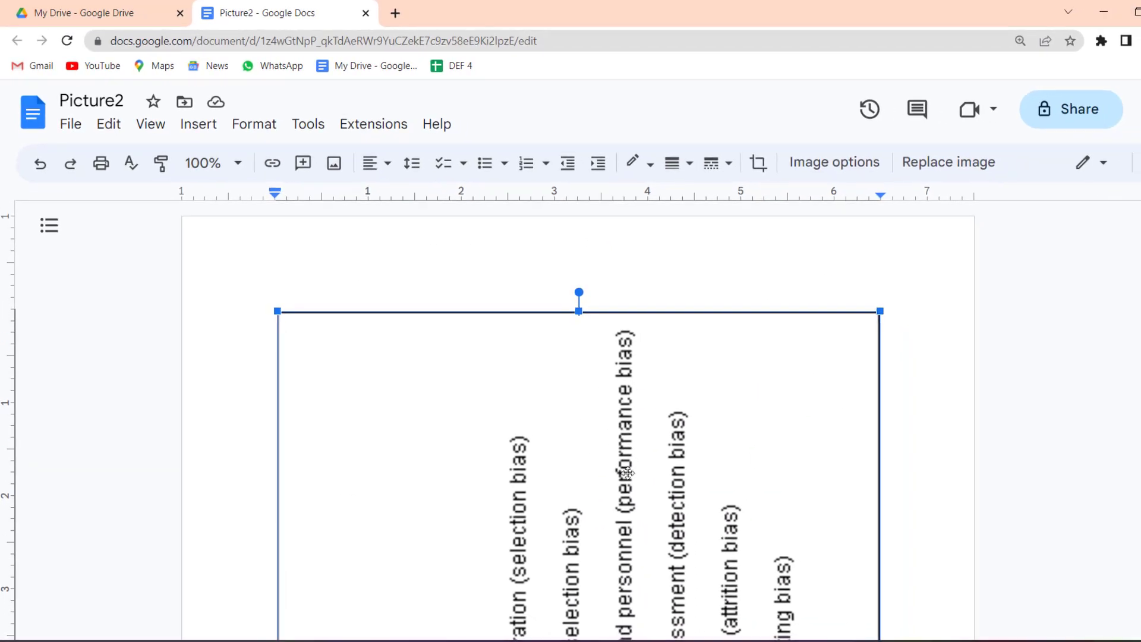
scroll(614, 465, down, 1)
scroll(614, 465, down, 3)
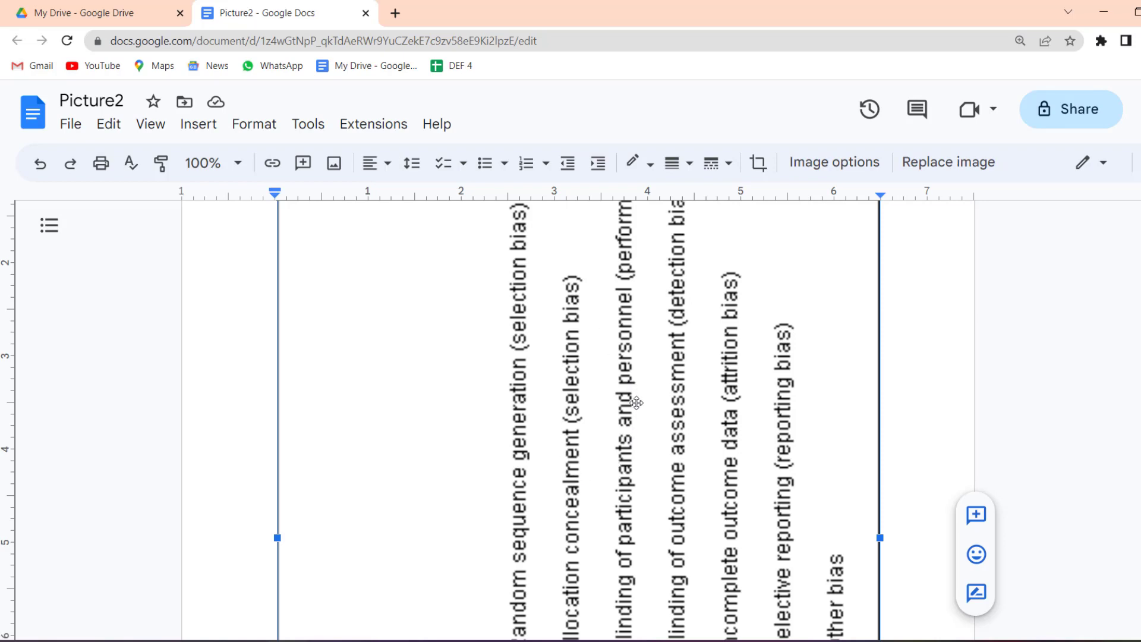
scroll(636, 404, down, 5)
scroll(637, 404, down, 8)
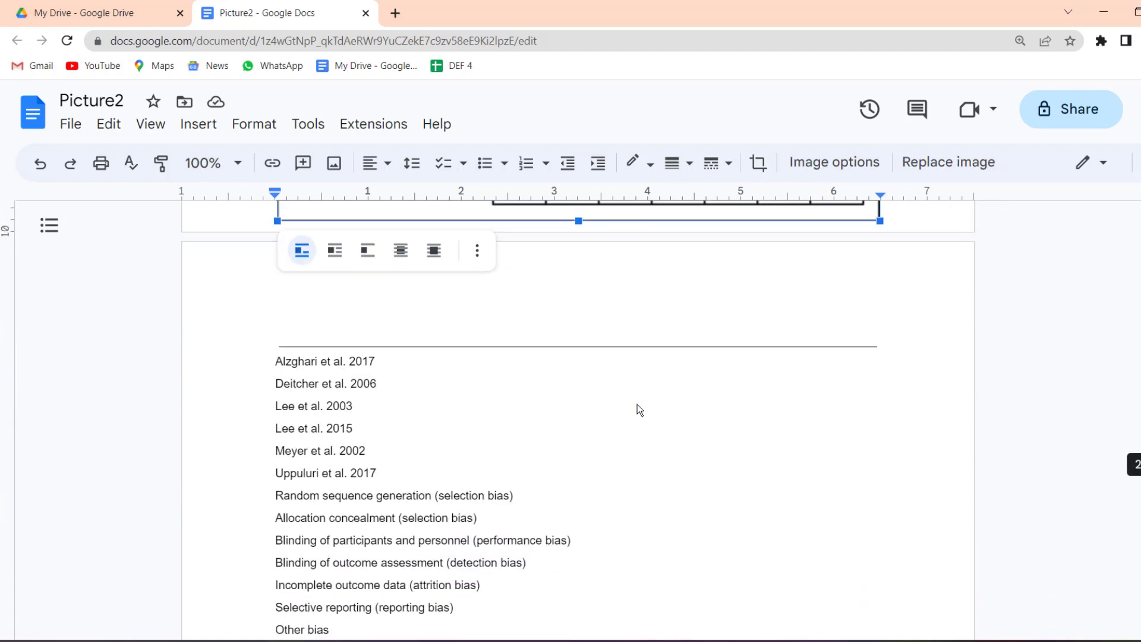
click(327, 448)
scroll(559, 453, up, 13)
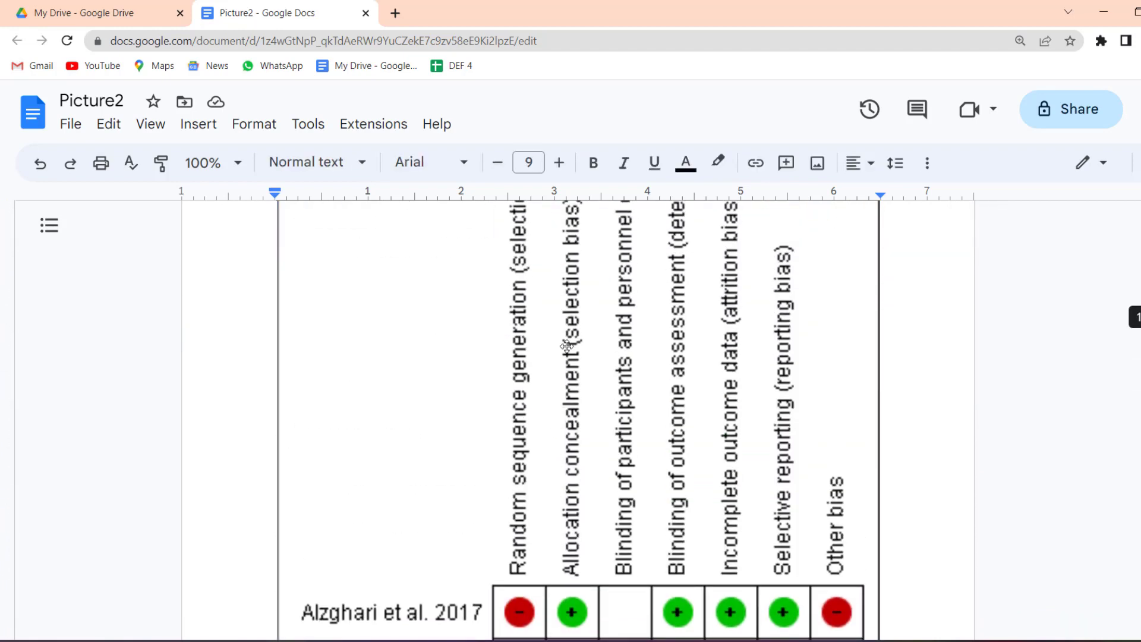
scroll(562, 455, down, 14)
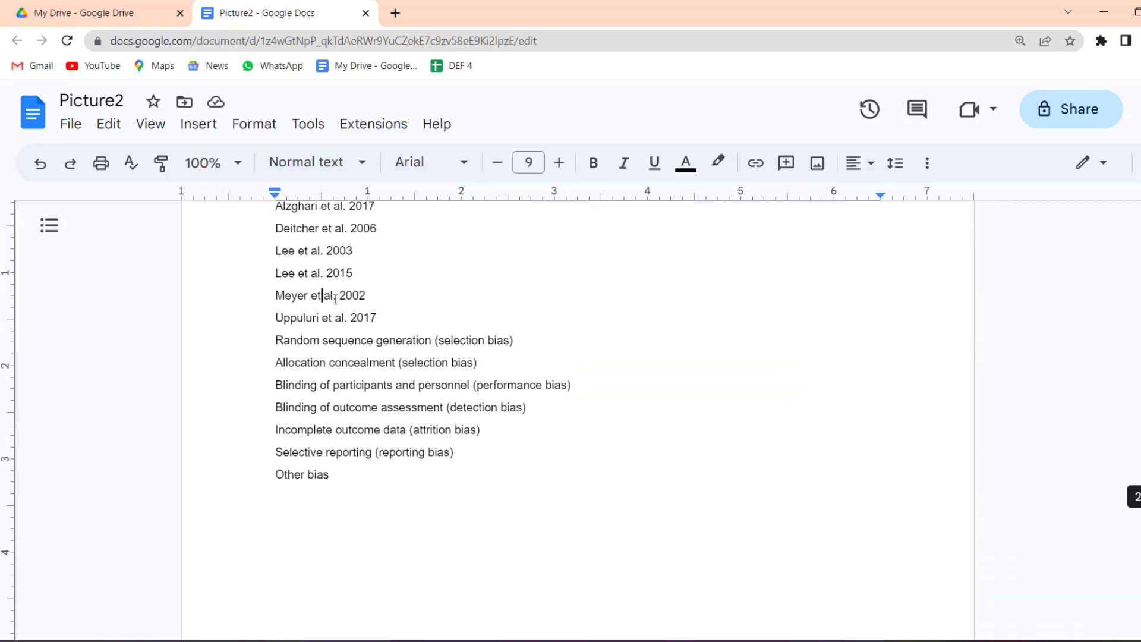
scroll(326, 297, up, 1)
drag(275, 284, 362, 507)
click(326, 439)
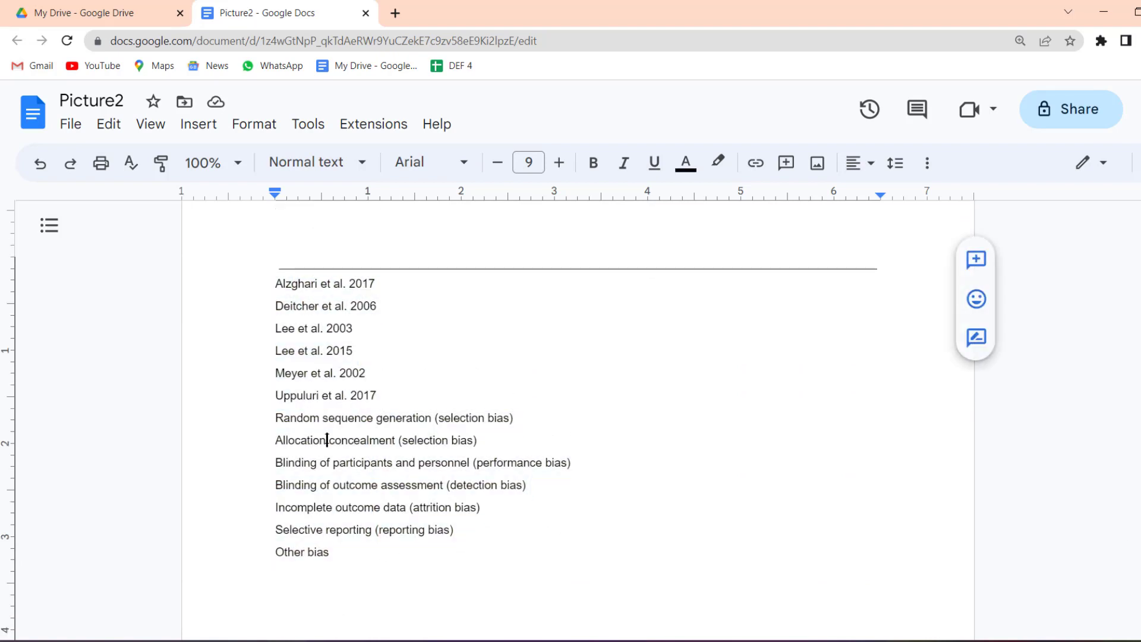
click(309, 305)
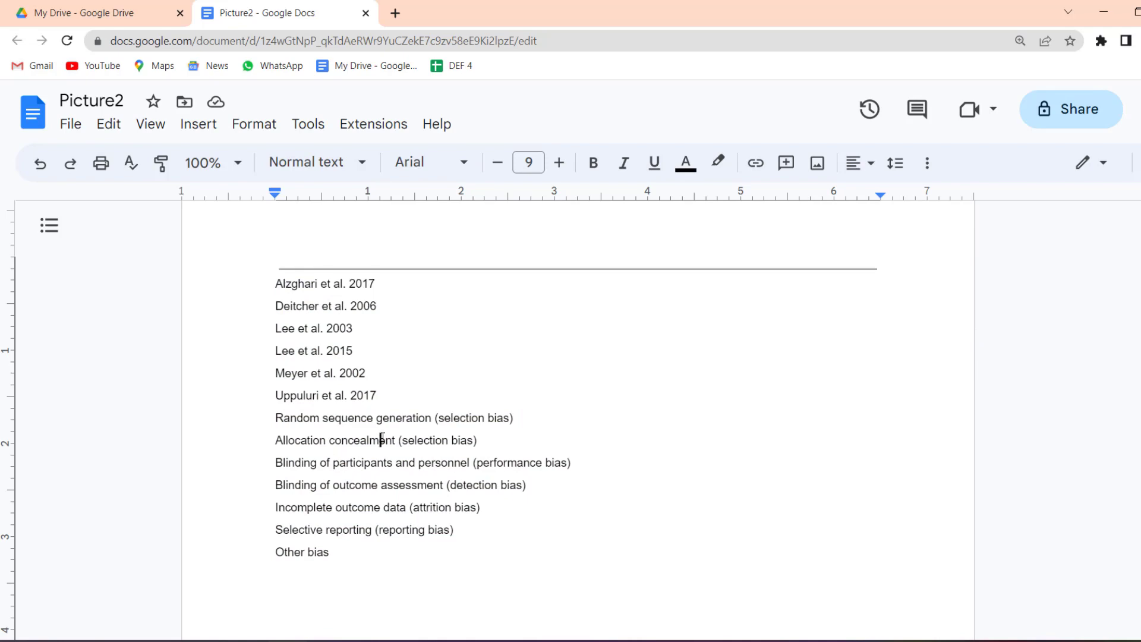
scroll(517, 480, up, 10)
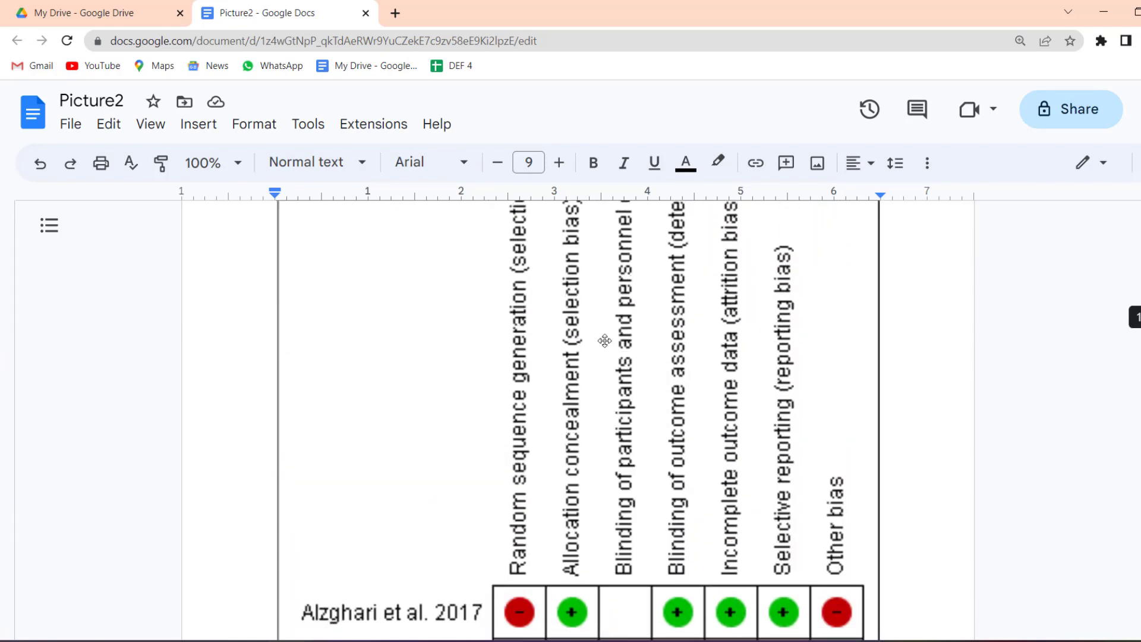
click(605, 339)
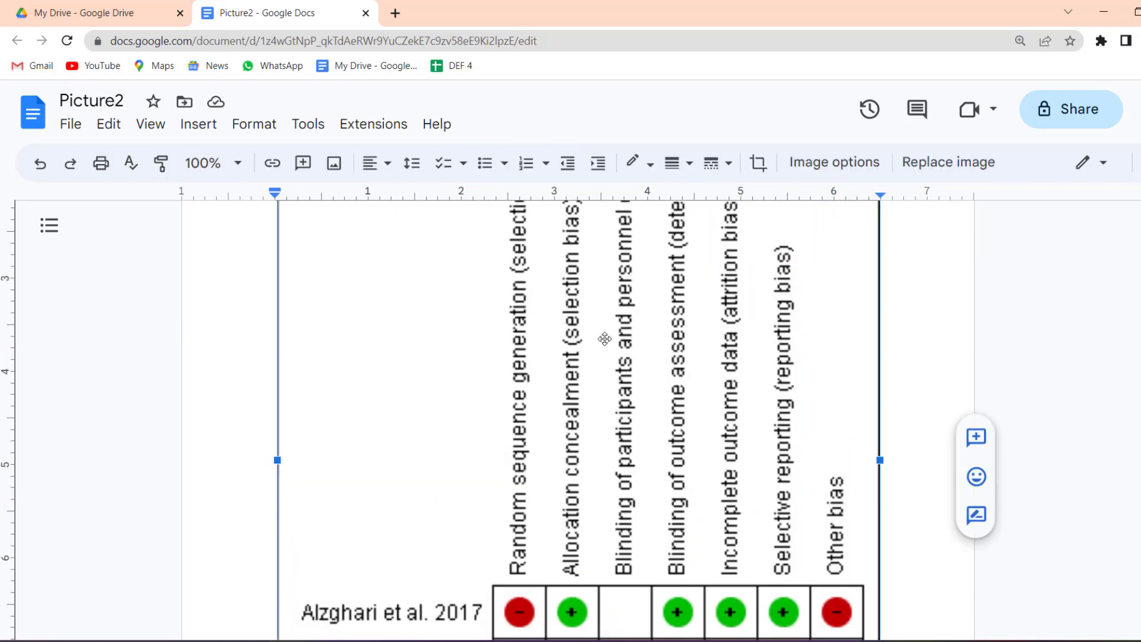
Step: Delete the chart image, the horizontal rule and the empty first line
key(Delete)
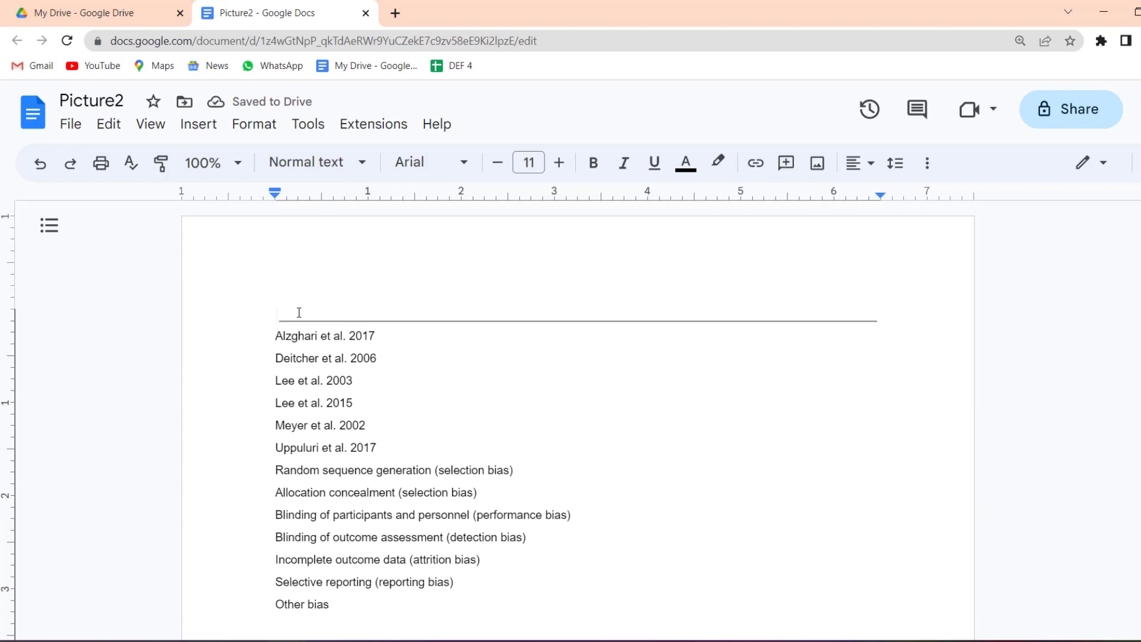
key(Delete)
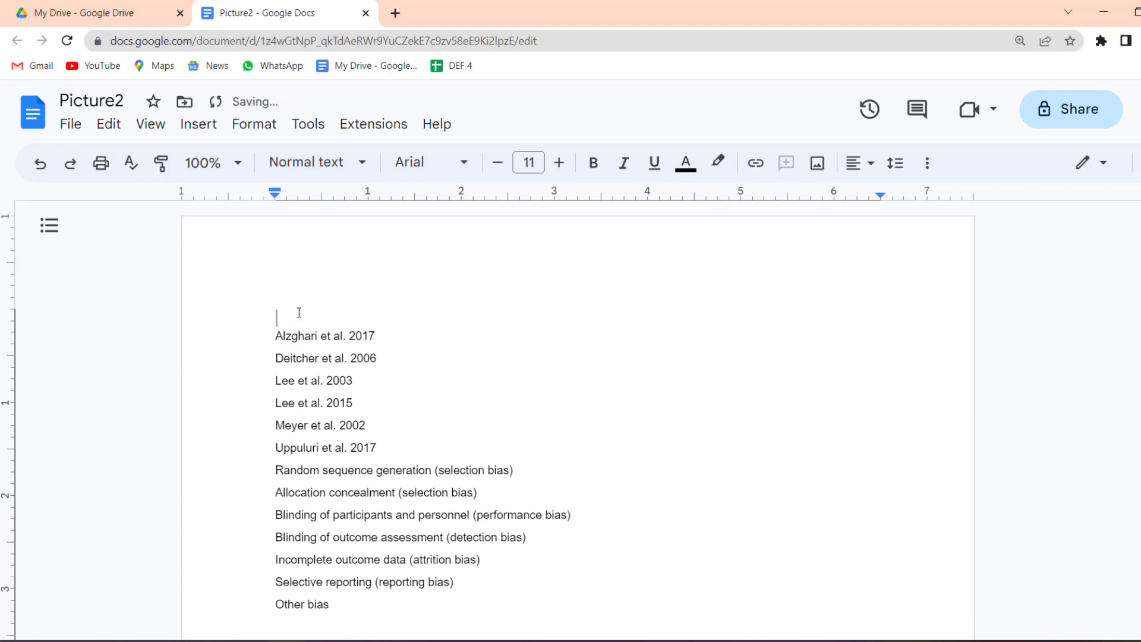
key(Delete)
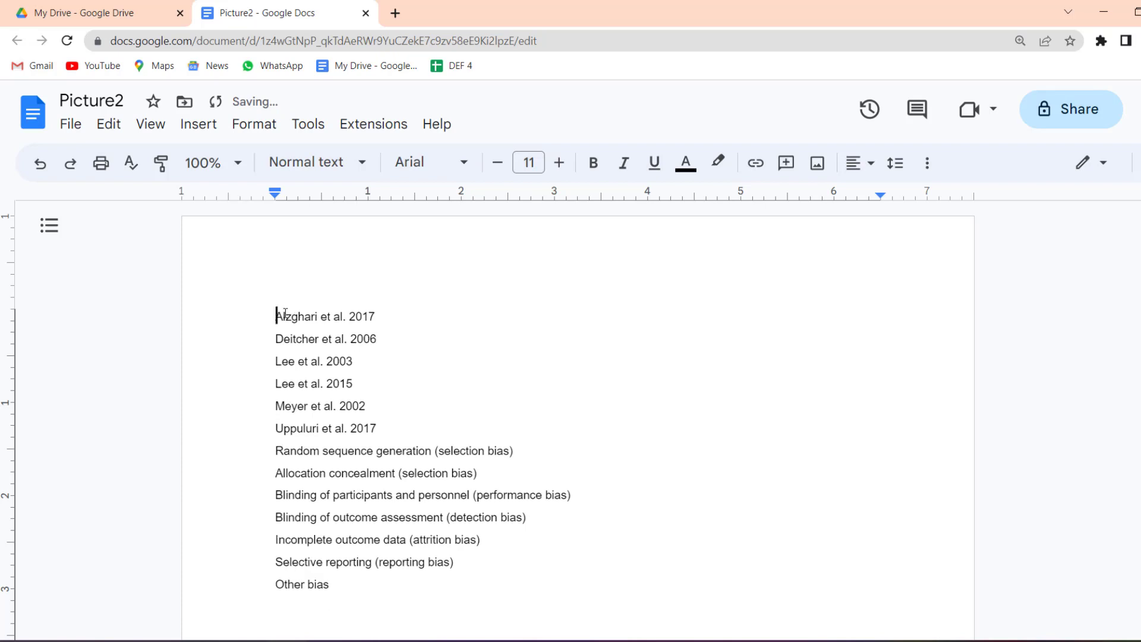
Step: Format the thirteen-line list as black 12 pt text, then select the six study names
drag(277, 316, 401, 596)
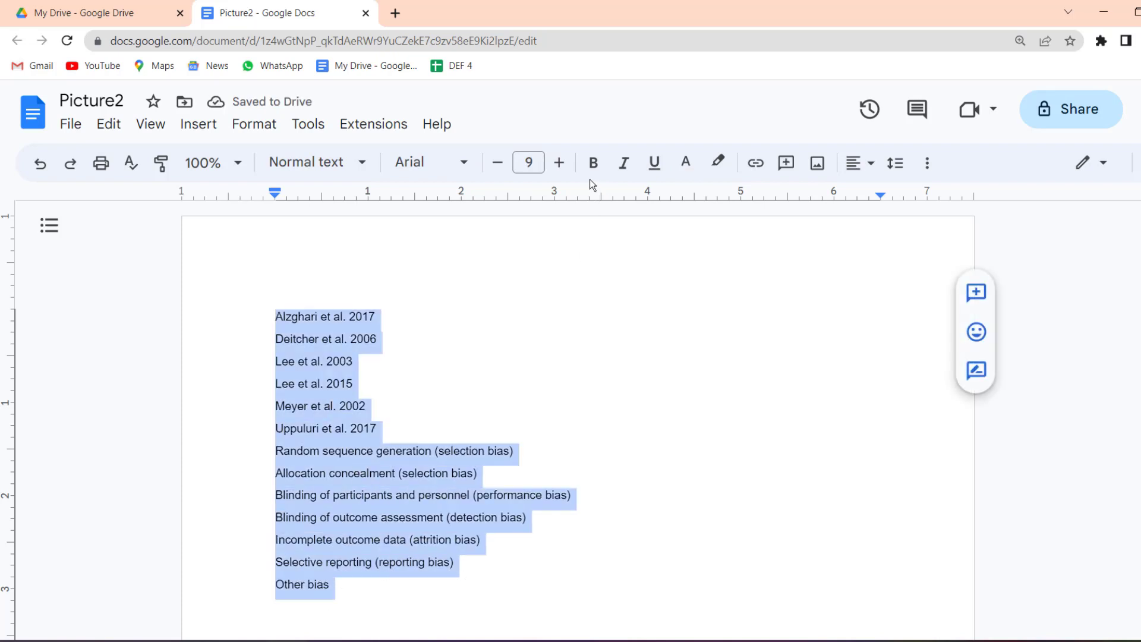
click(558, 163)
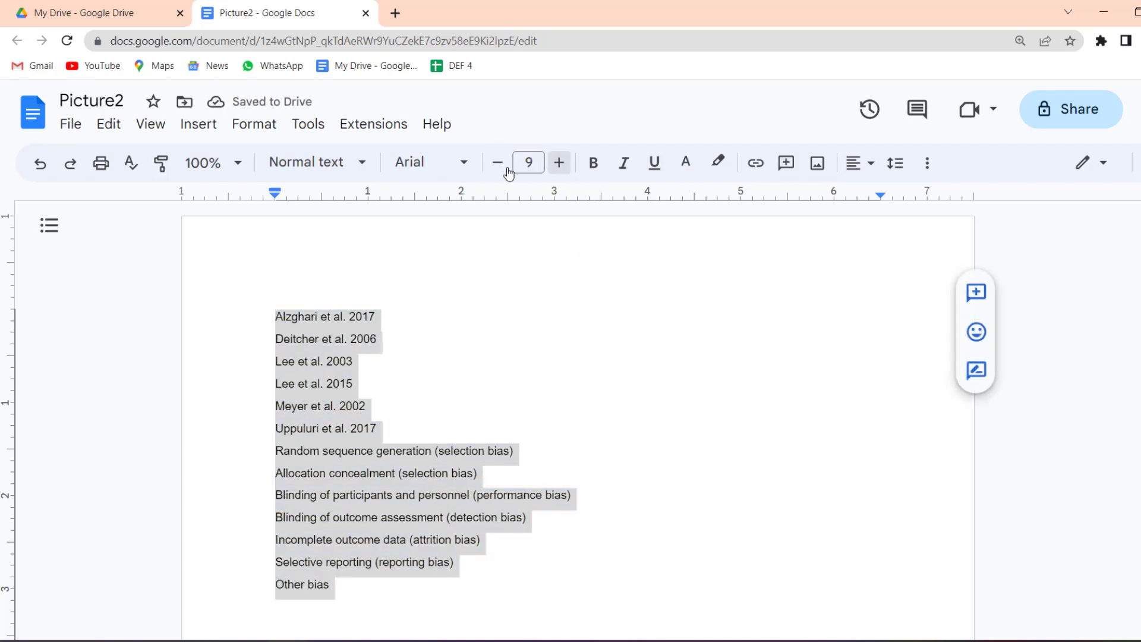
click(595, 164)
click(595, 164)
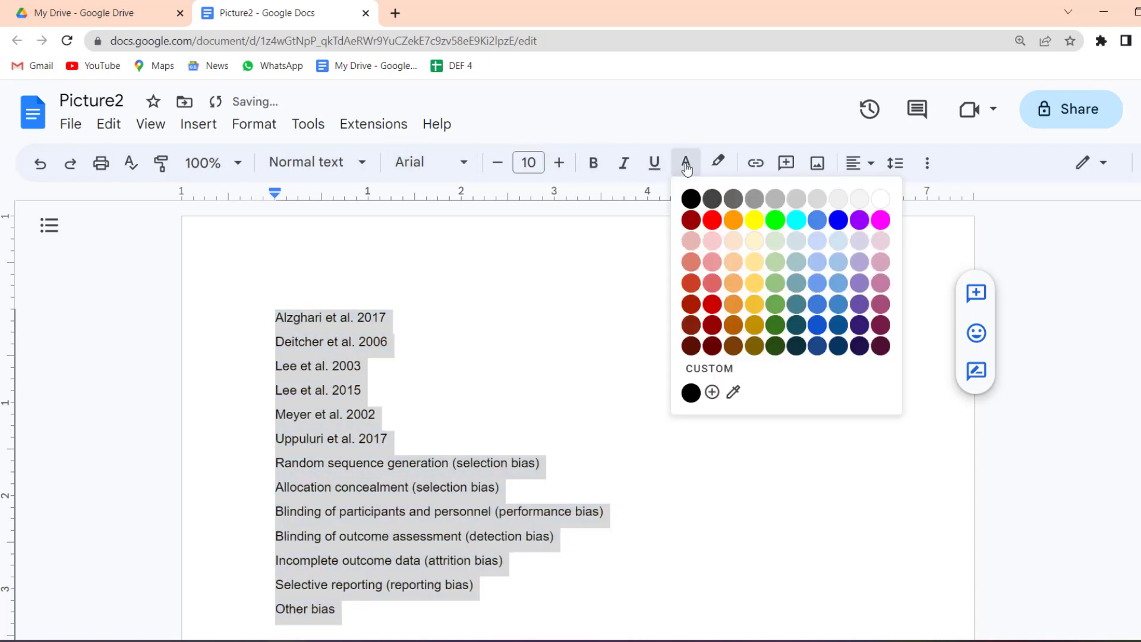
click(685, 162)
click(695, 205)
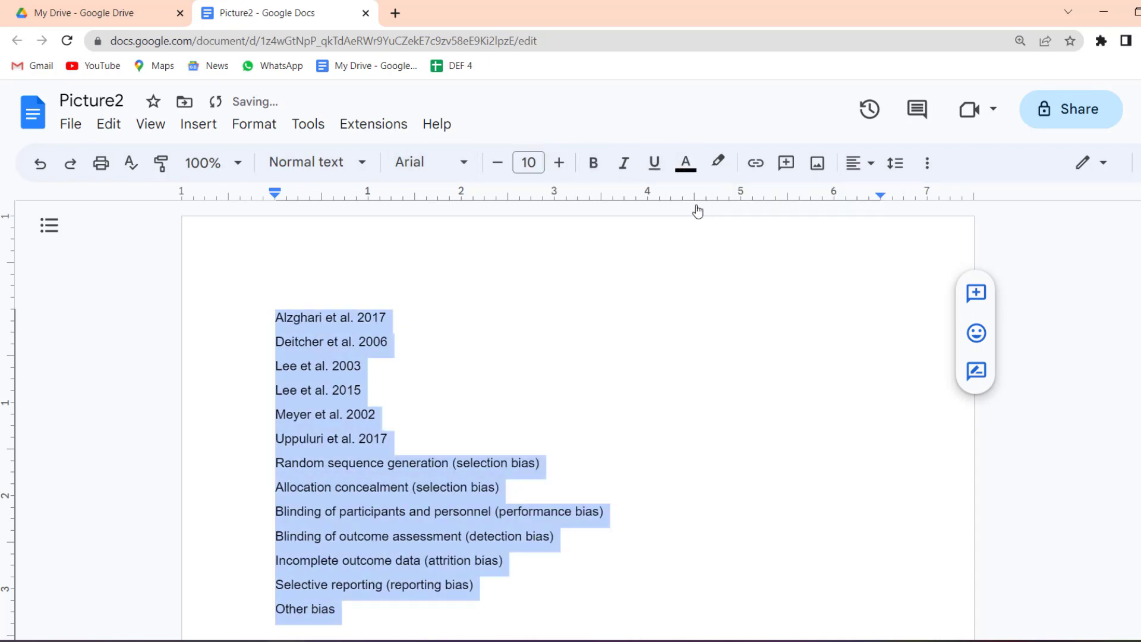
click(564, 163)
click(559, 162)
click(496, 347)
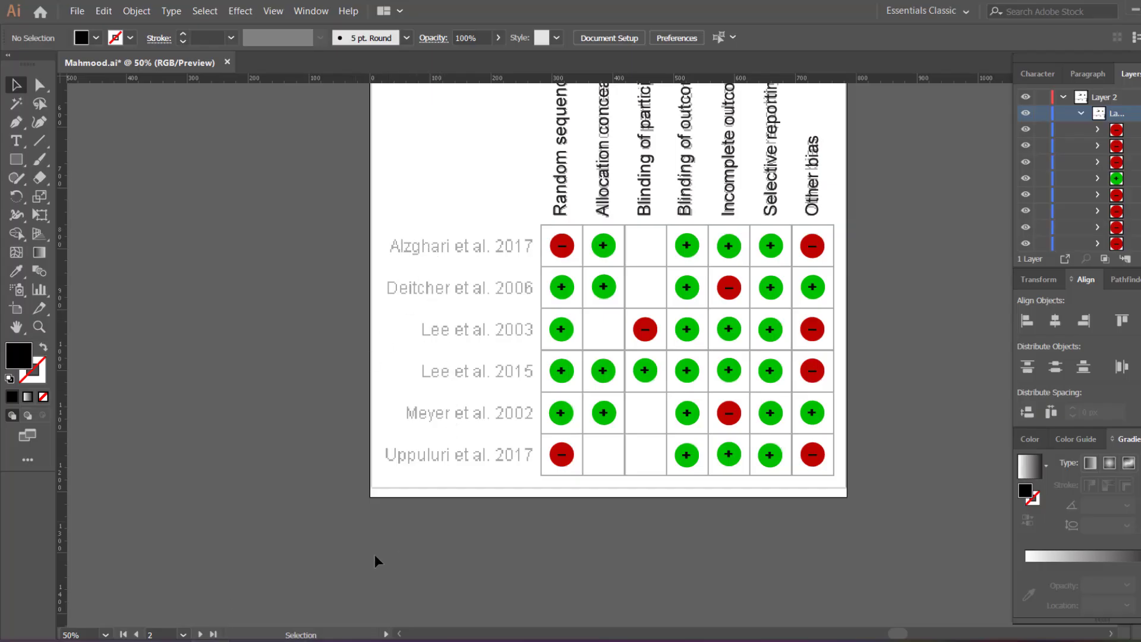
click(287, 641)
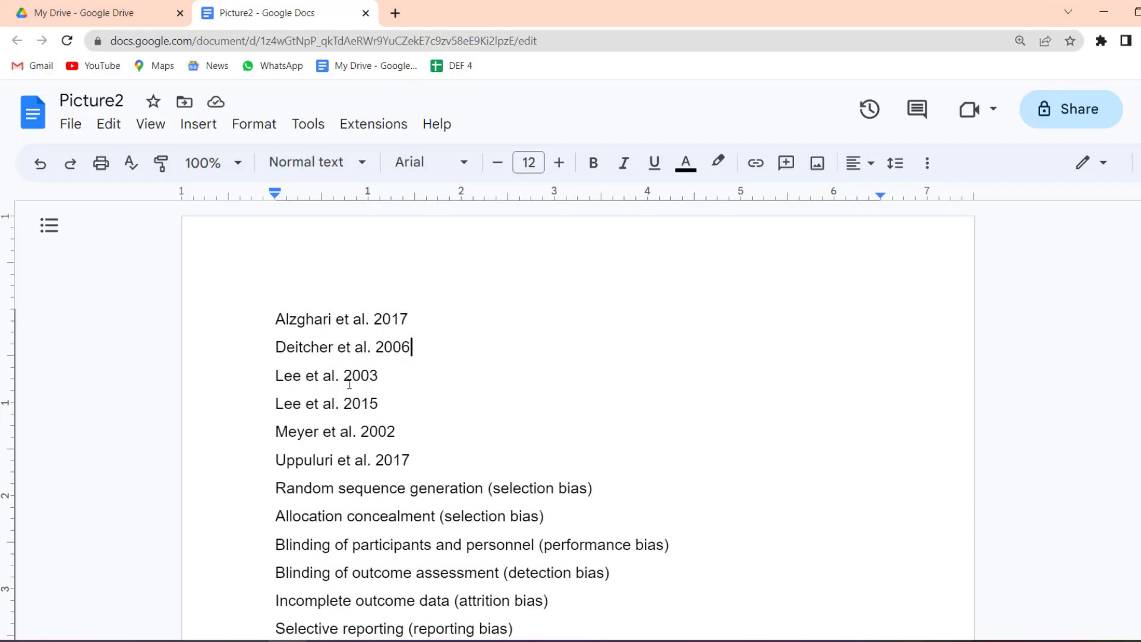
drag(276, 319, 410, 463)
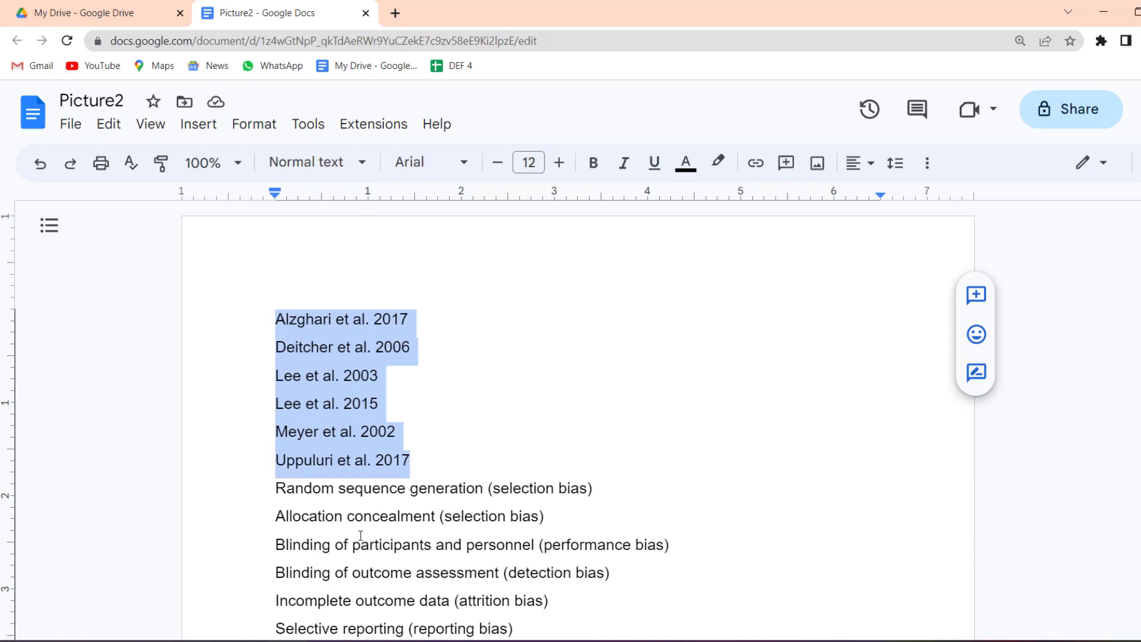
Step: Paste the six study names into the Illustrator chart and move them onto the pasteboard
click(211, 641)
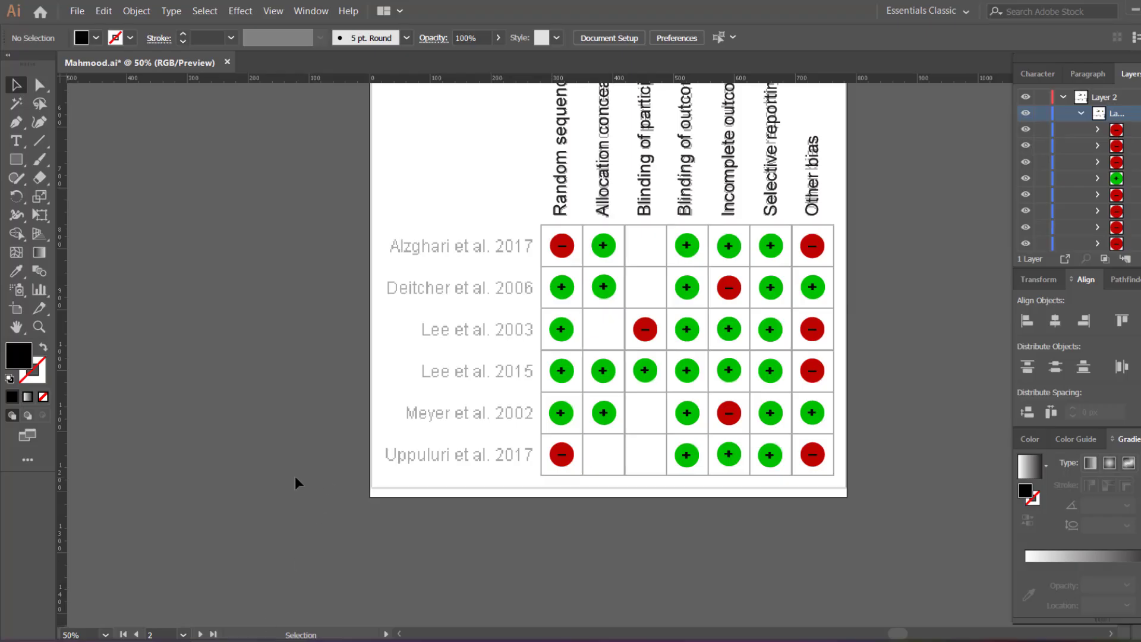
text(Alzghari et al. 2017 Deitcher et al. 2006 Lee et al. 2003 Lee et al. 2015 Meyer et al. 2002 Uppuluri et al. 2017)
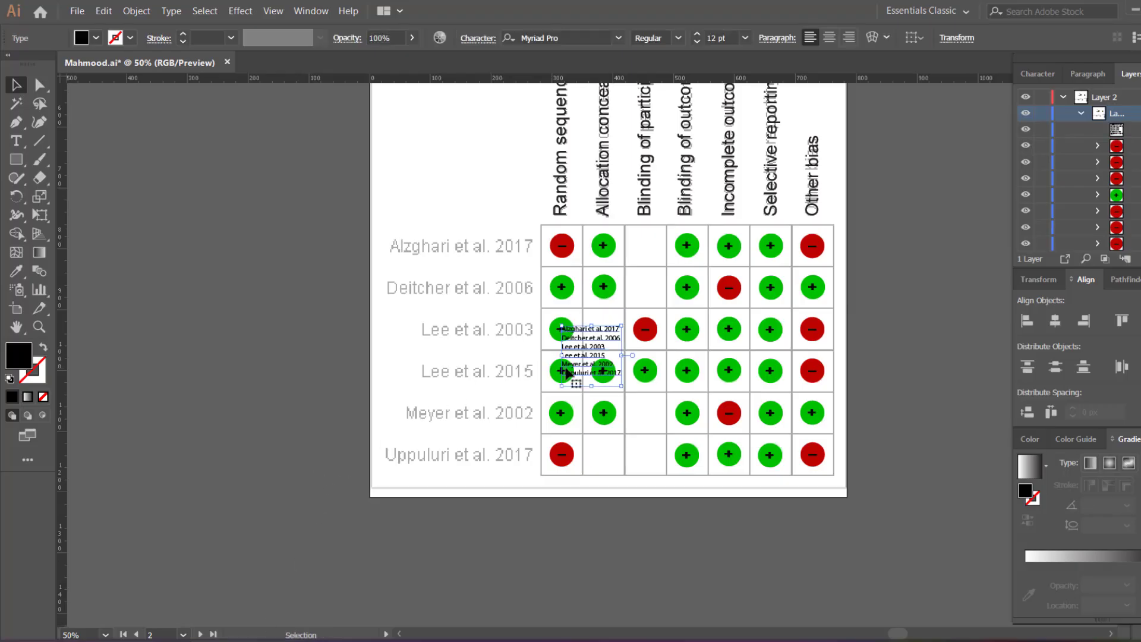
drag(566, 370, 274, 247)
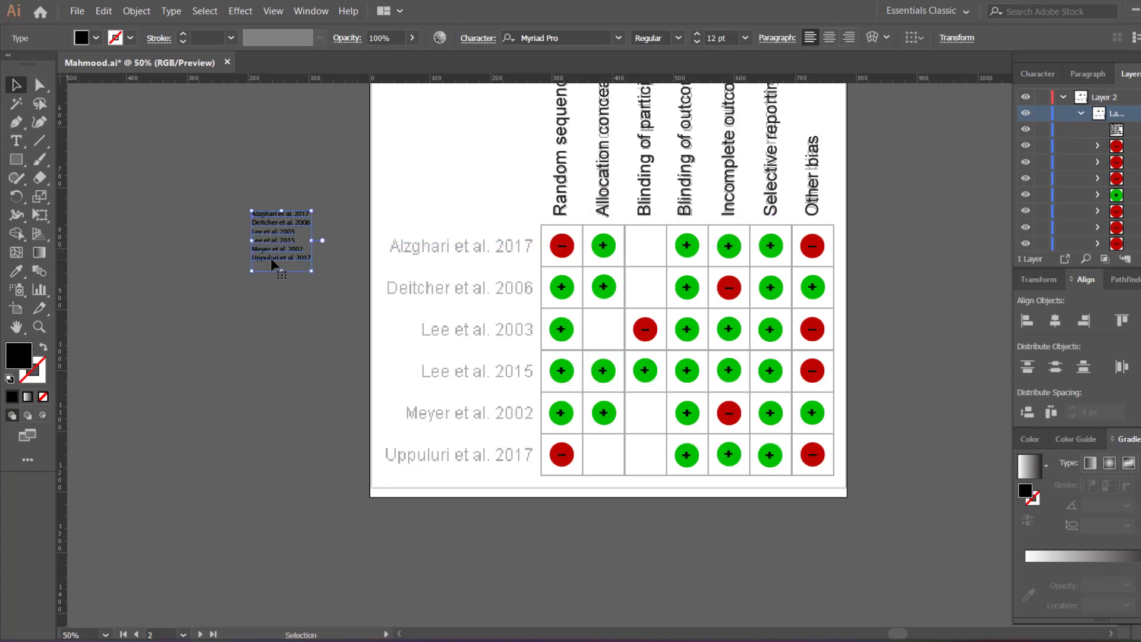
Step: Set the study names in Arial 26 pt and move them over the table's name column
click(618, 37)
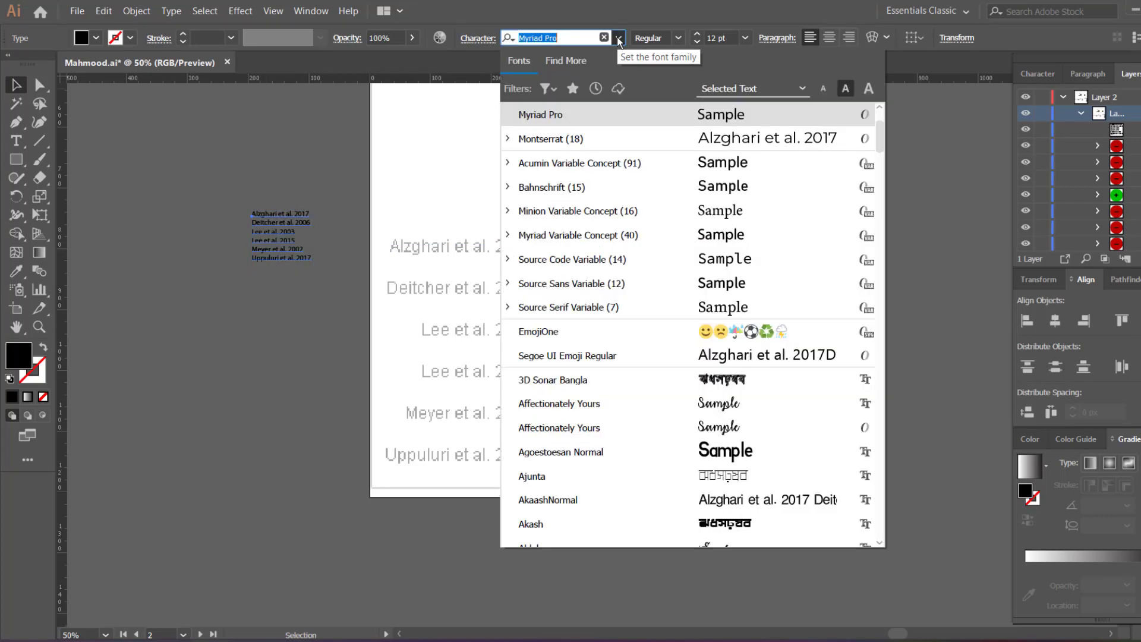
text(aria)
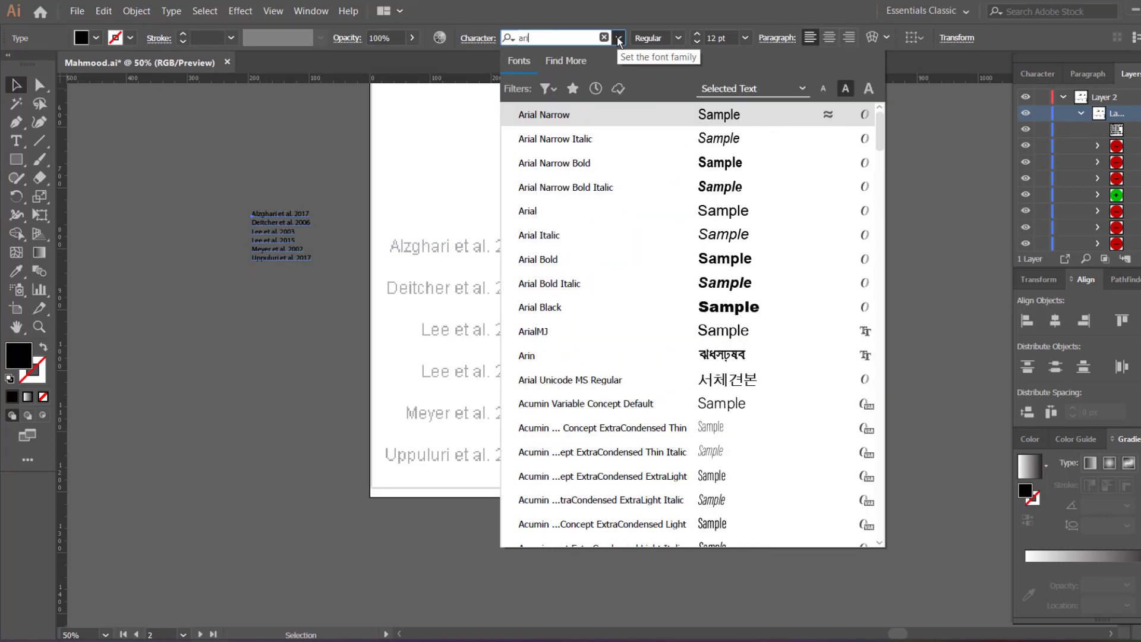
click(545, 214)
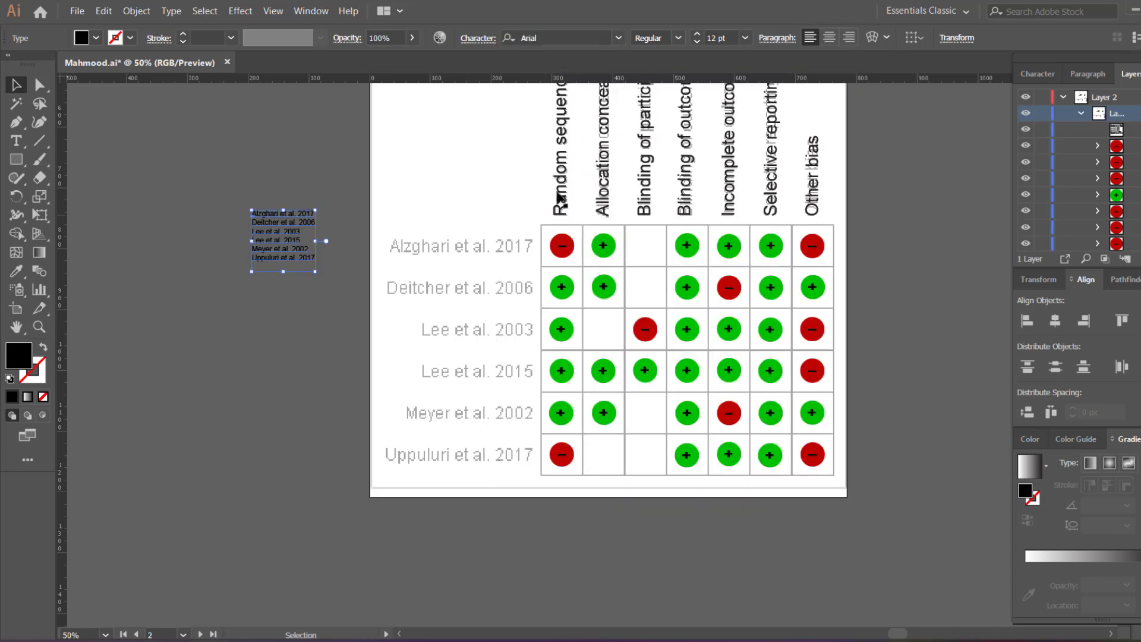
click(697, 35)
click(697, 34)
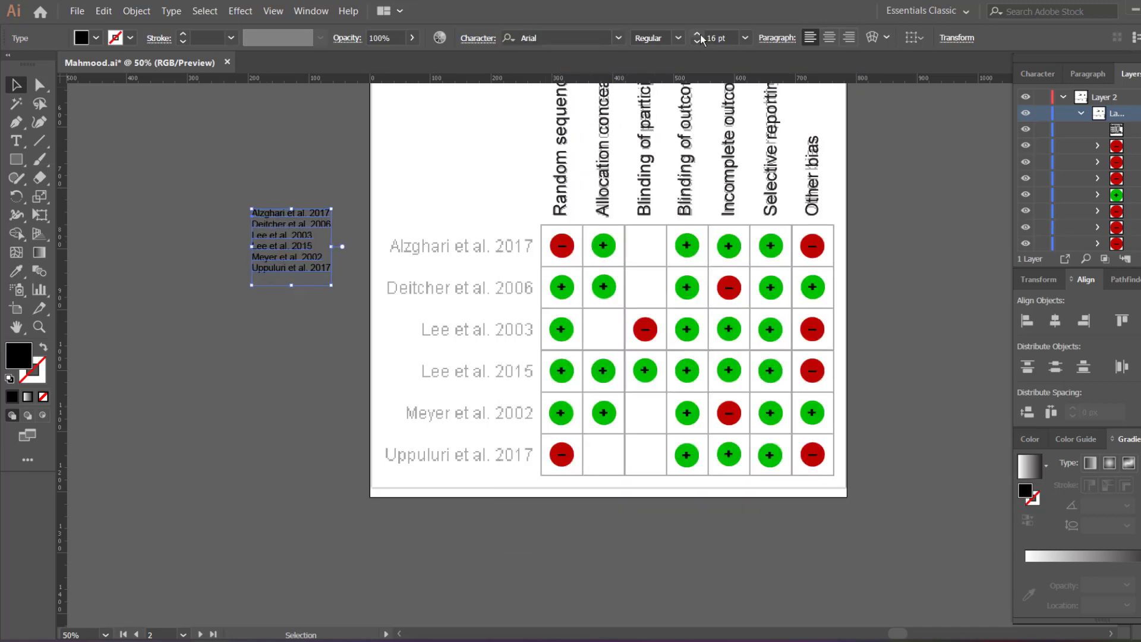
click(698, 34)
click(697, 34)
click(699, 34)
click(699, 35)
click(699, 35)
click(698, 34)
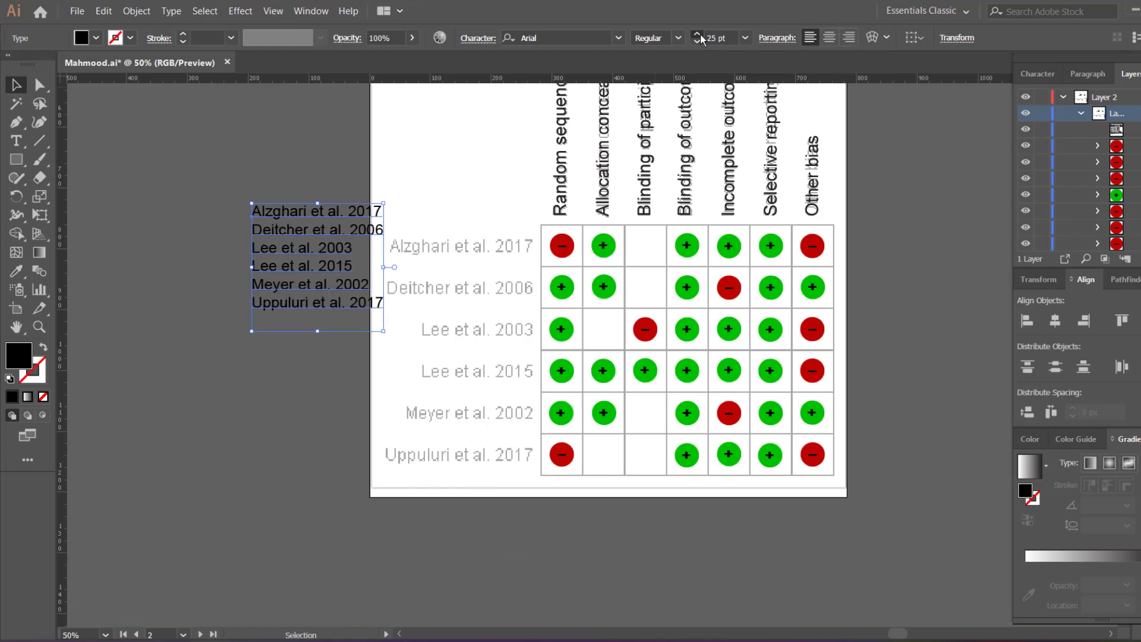
click(699, 34)
drag(309, 219, 446, 256)
Step: Move the Arial study-name block onto the pasteboard just left of the table, then deselect it
scroll(486, 290, left, 1)
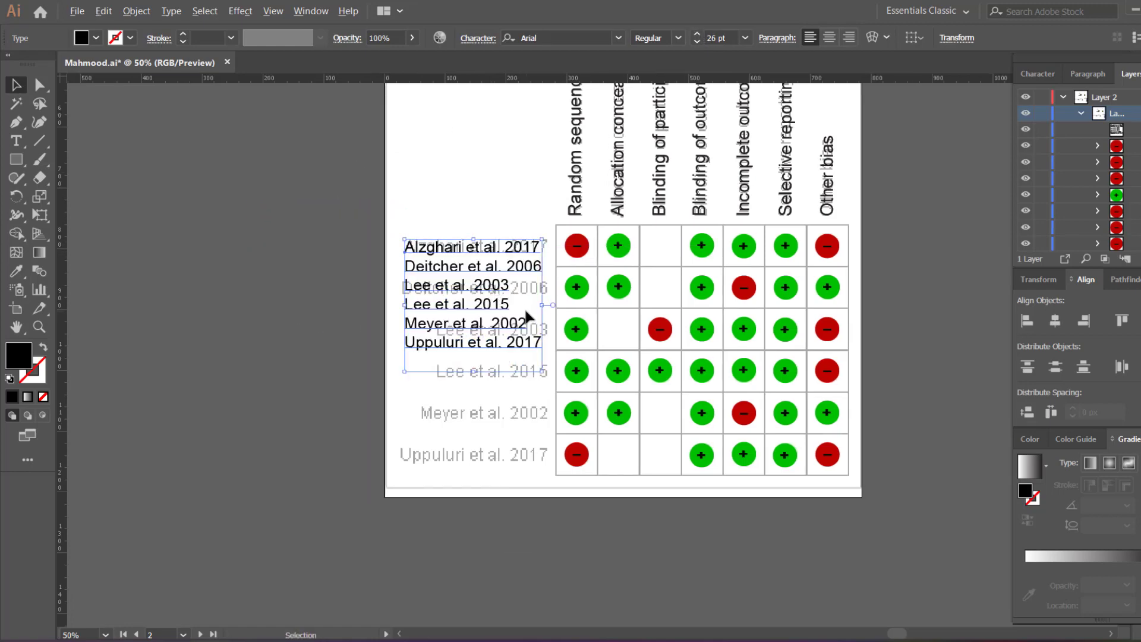
scroll(527, 316, up, 1)
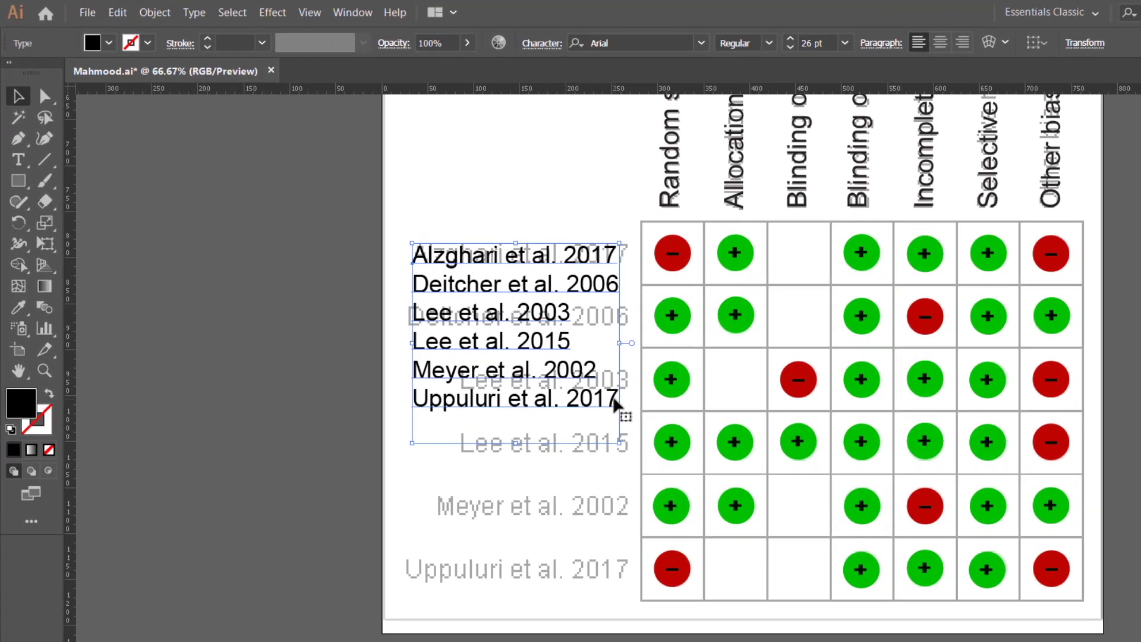
key(t)
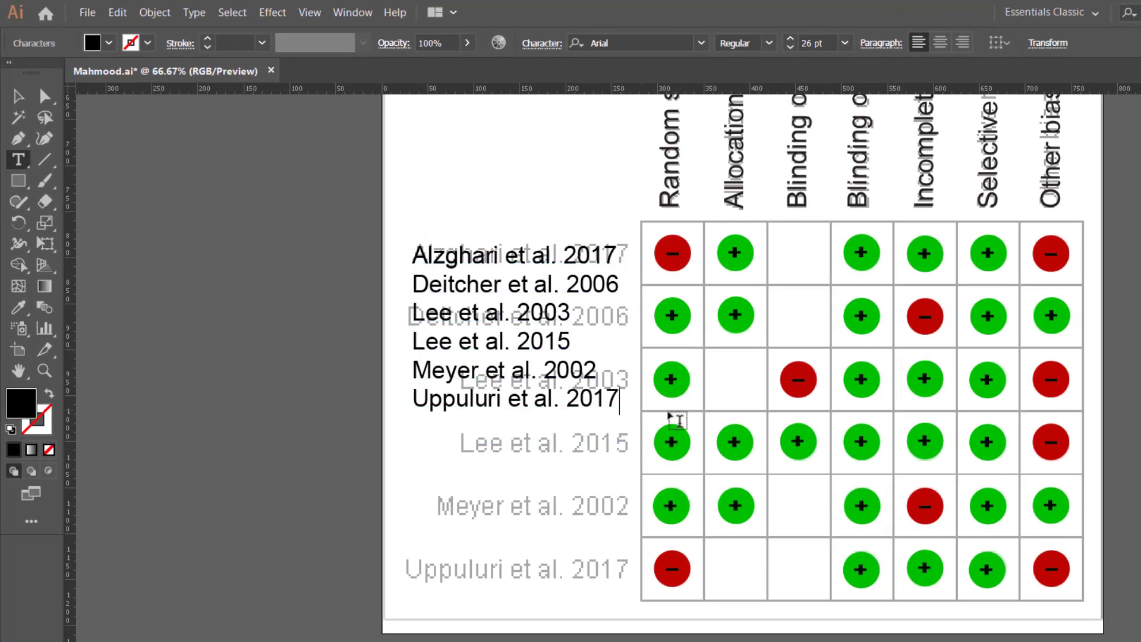
key(Escape)
scroll(574, 365, up, 1)
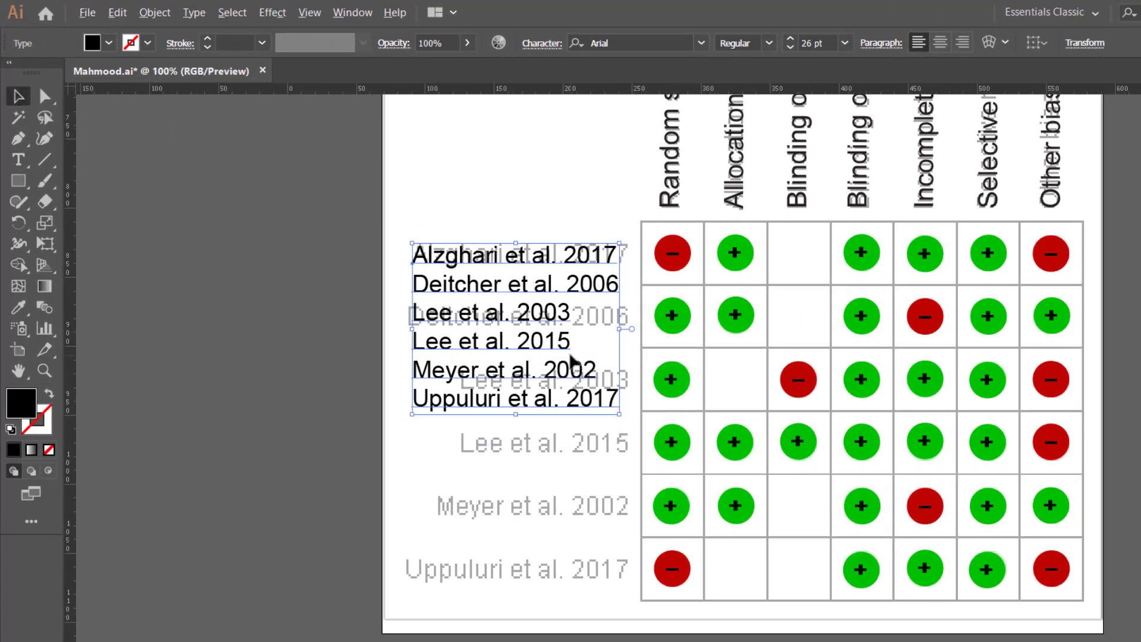
scroll(600, 333, down, 1)
scroll(594, 334, down, 1)
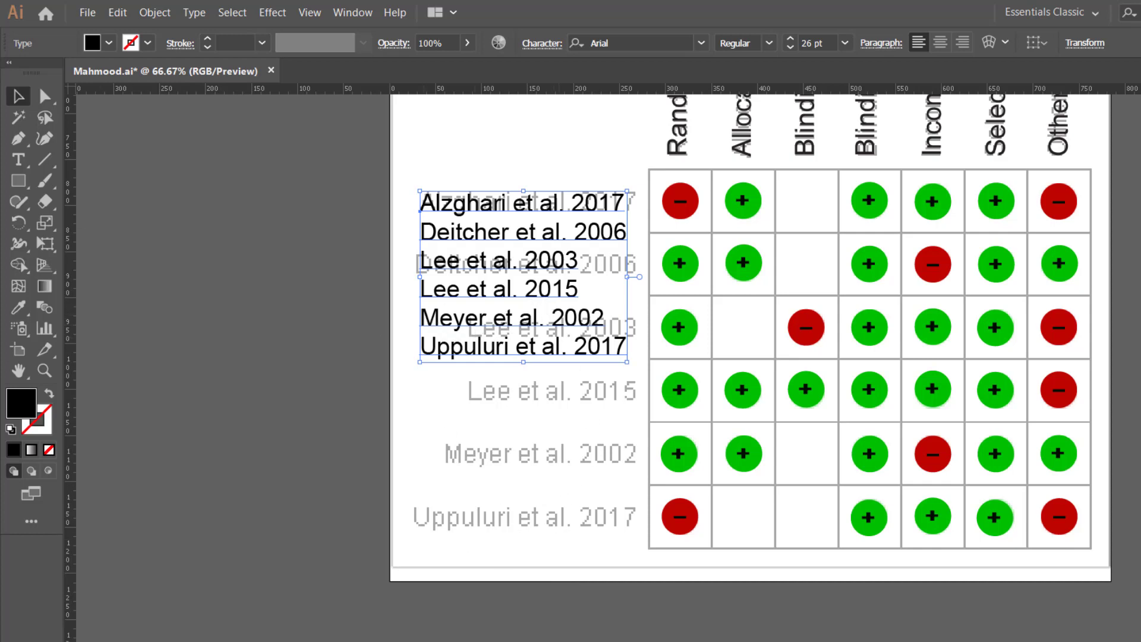
drag(586, 450, 482, 466)
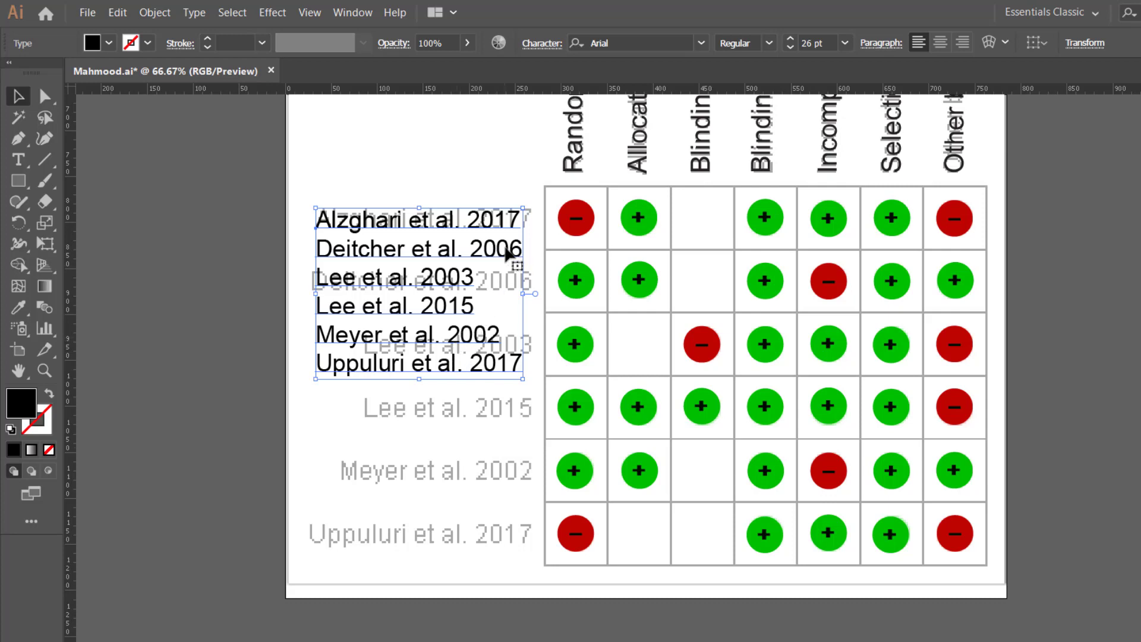
drag(340, 226, 163, 271)
scroll(442, 480, left, 5)
click(438, 508)
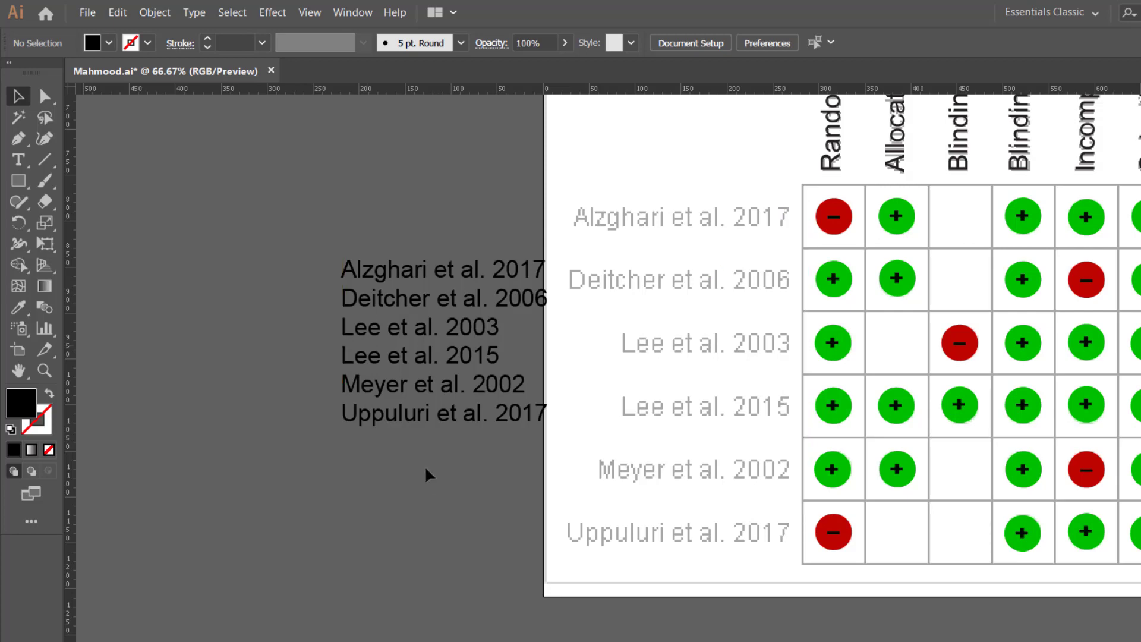
Step: Right-align the study-name lines and slide the block right against the table's original names
click(348, 356)
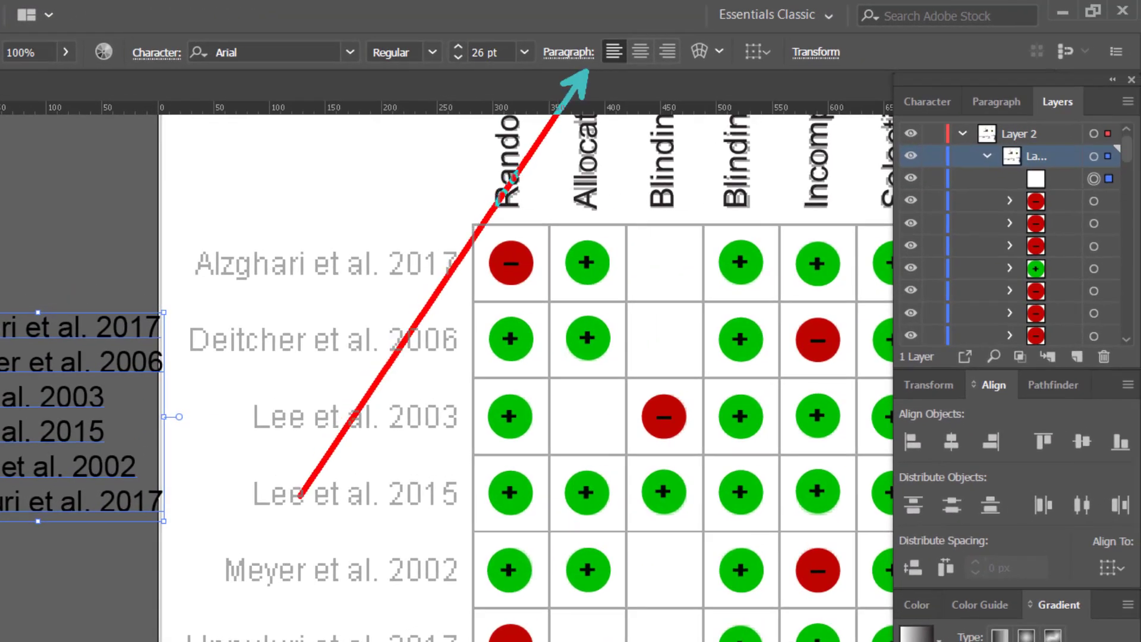
click(668, 52)
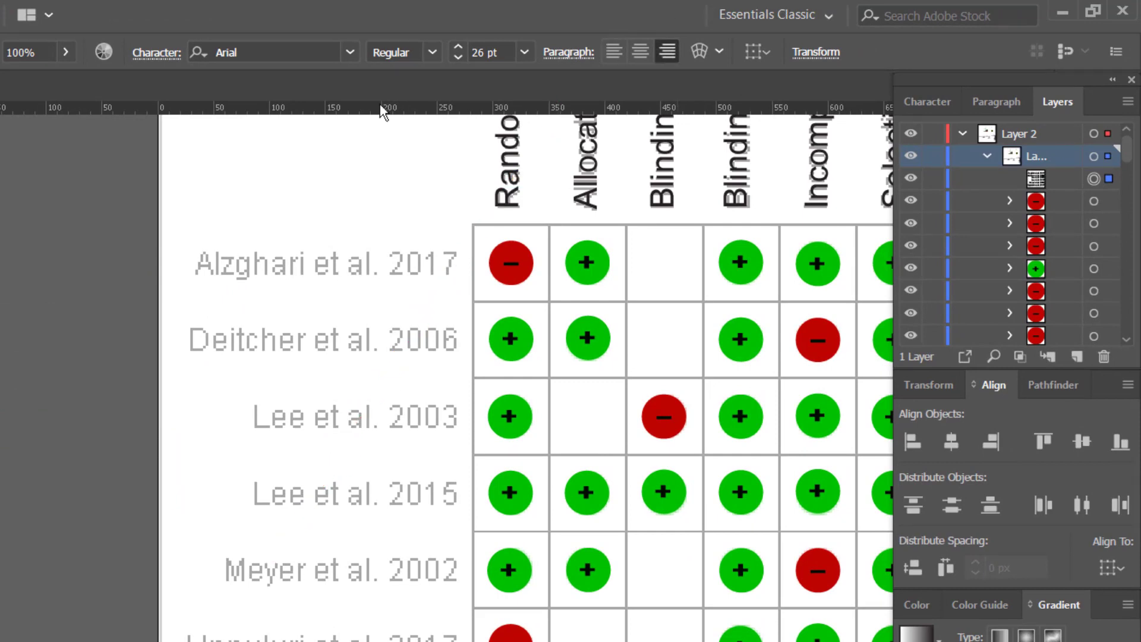
drag(3, 355, 168, 284)
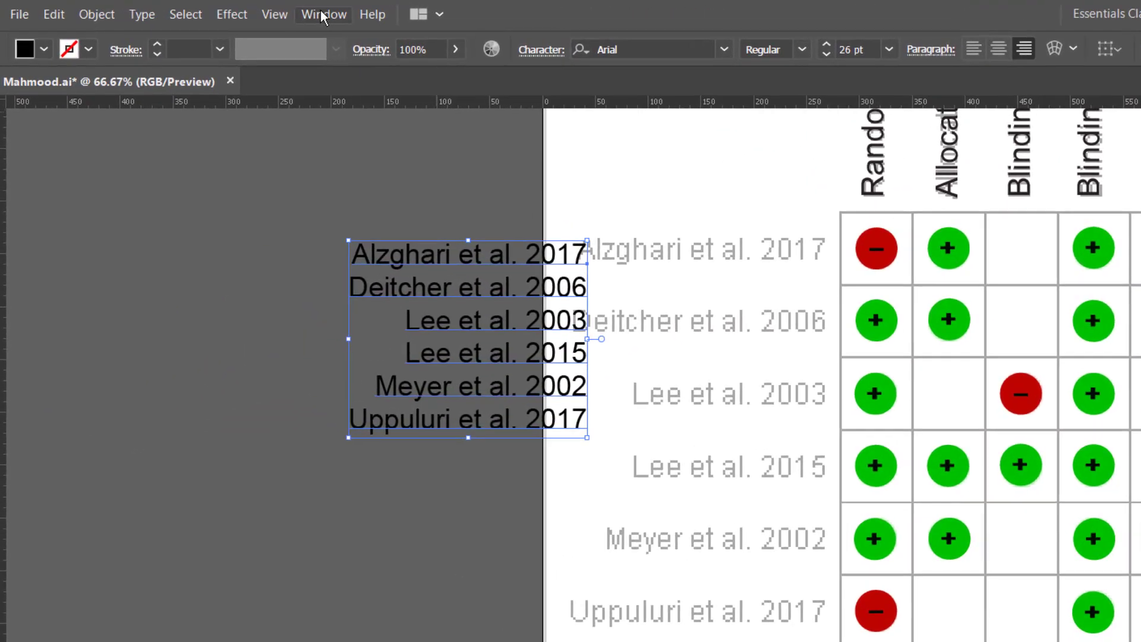
click(279, 12)
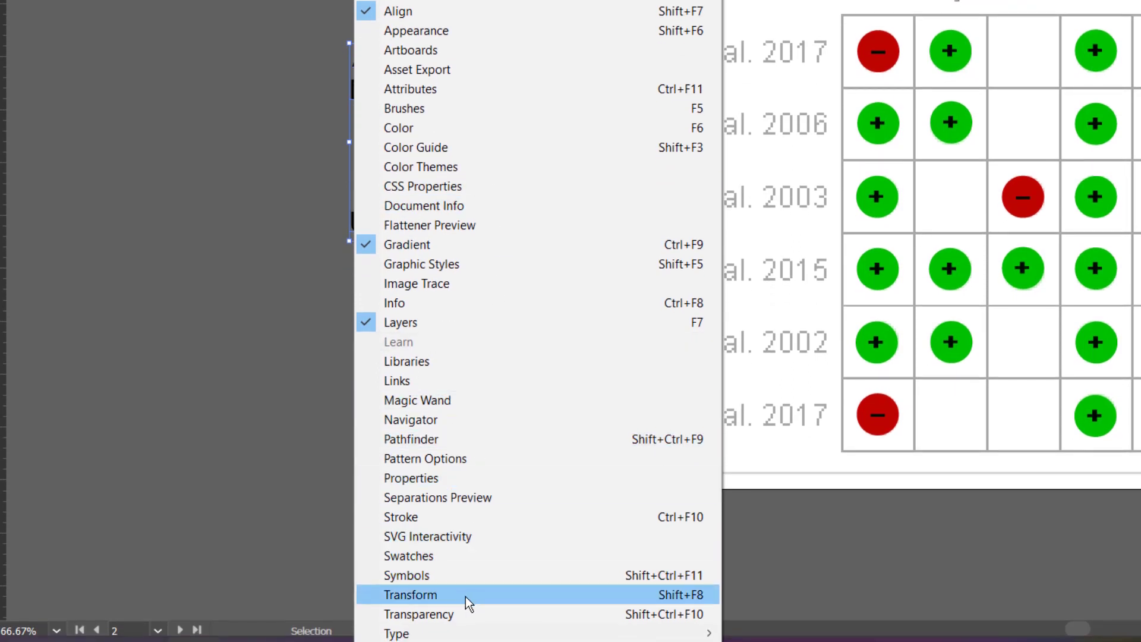
Step: Show the Character panel, confirming Arial Regular 26 pt with 31.2 pt leading
mouse_move(420, 638)
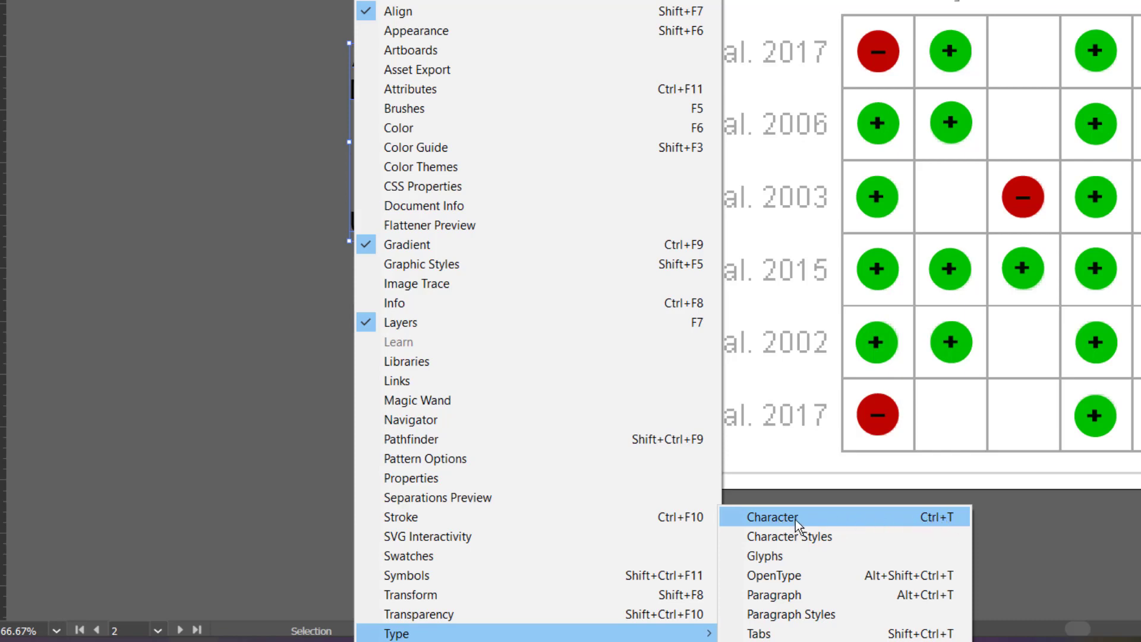
click(775, 515)
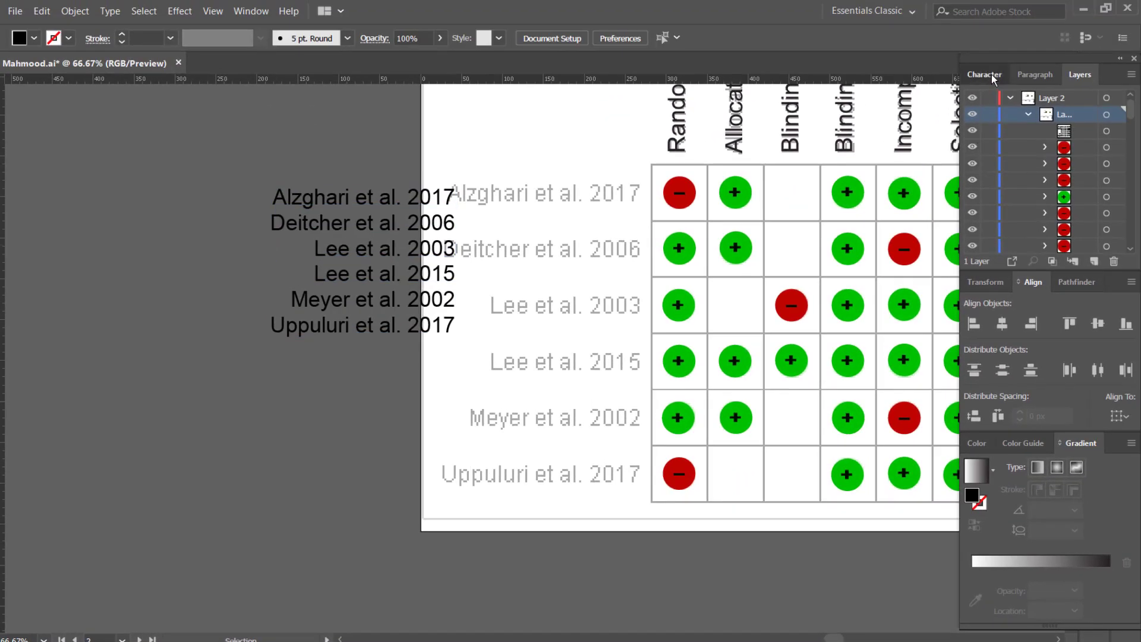
click(991, 74)
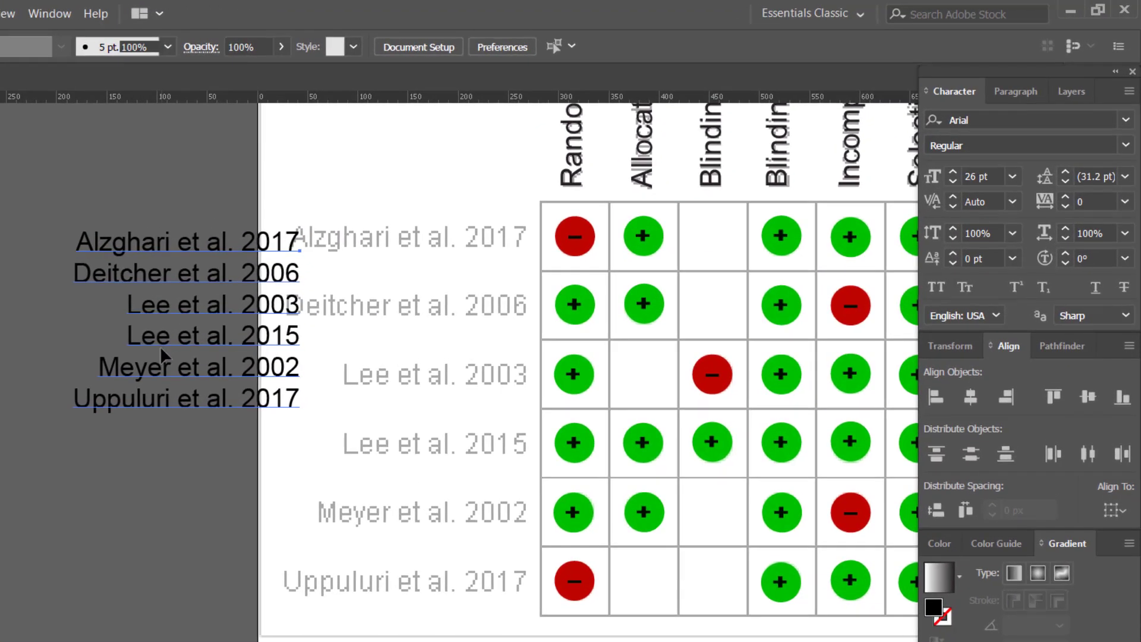
Step: Raise the study-name block's leading to 68 pt, then lower it to 67 pt
click(341, 282)
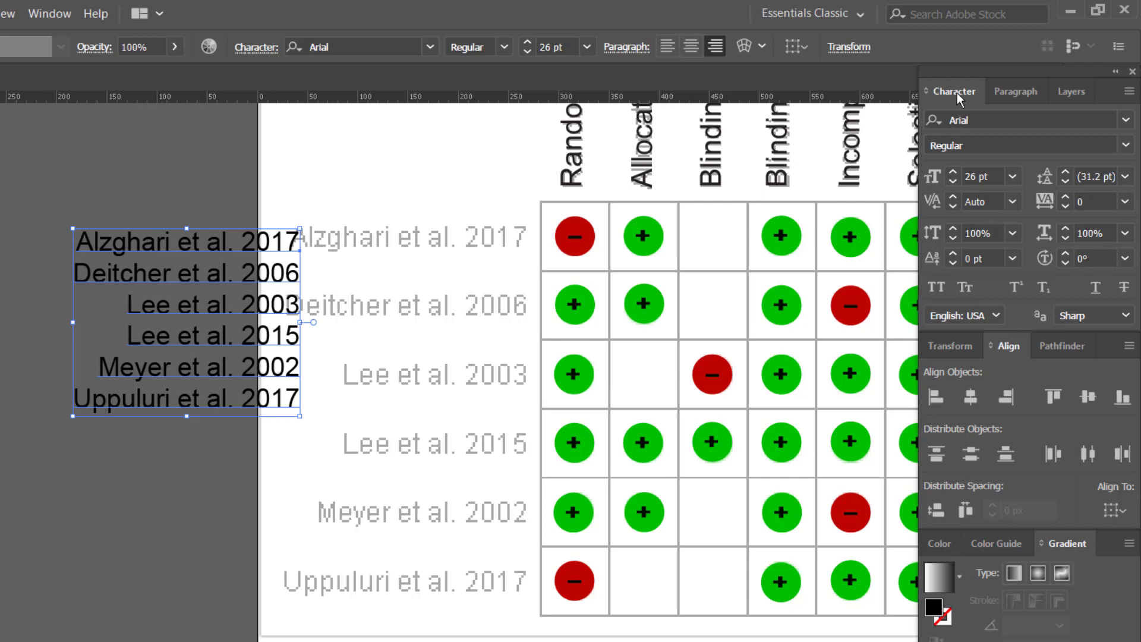
click(1066, 173)
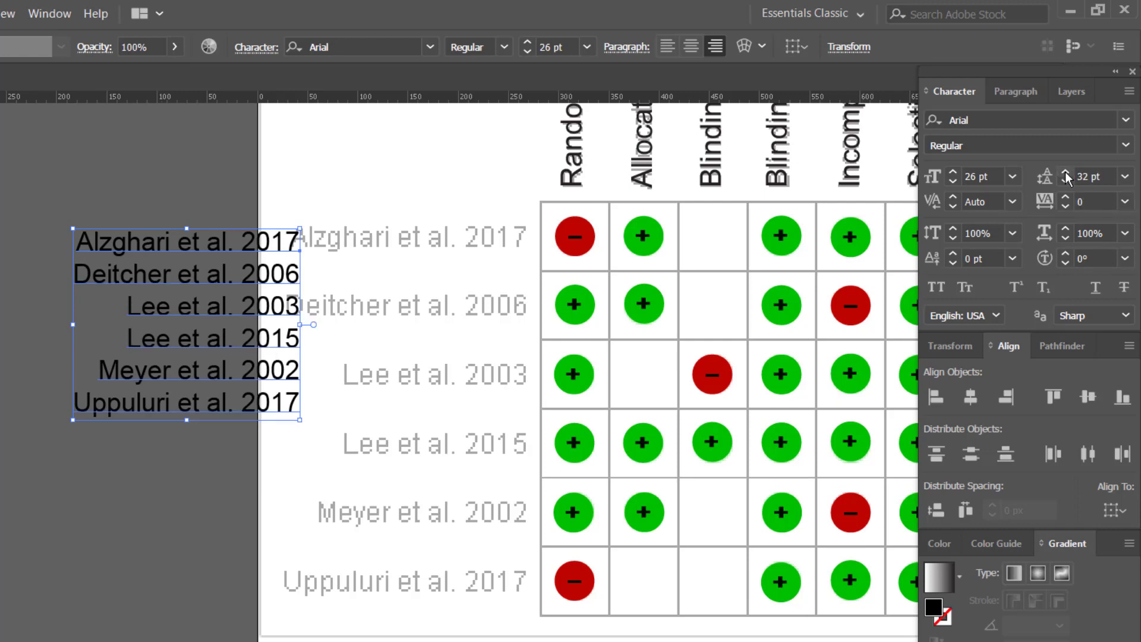
click(1065, 174)
click(1064, 174)
click(1065, 173)
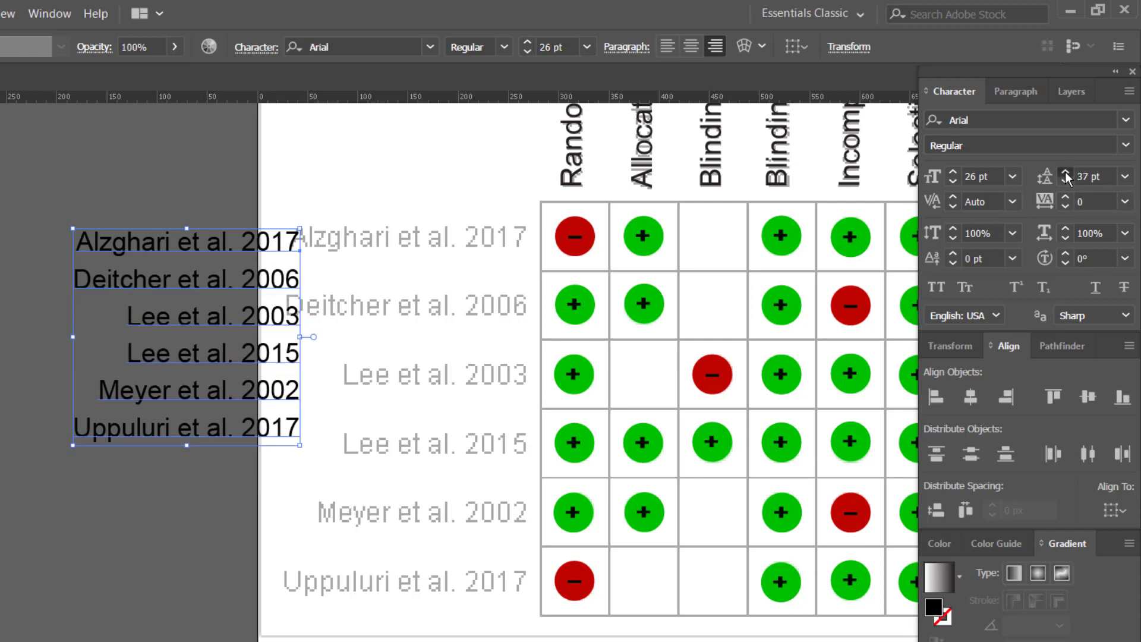
click(1065, 173)
click(1065, 173)
click(1064, 173)
click(1065, 173)
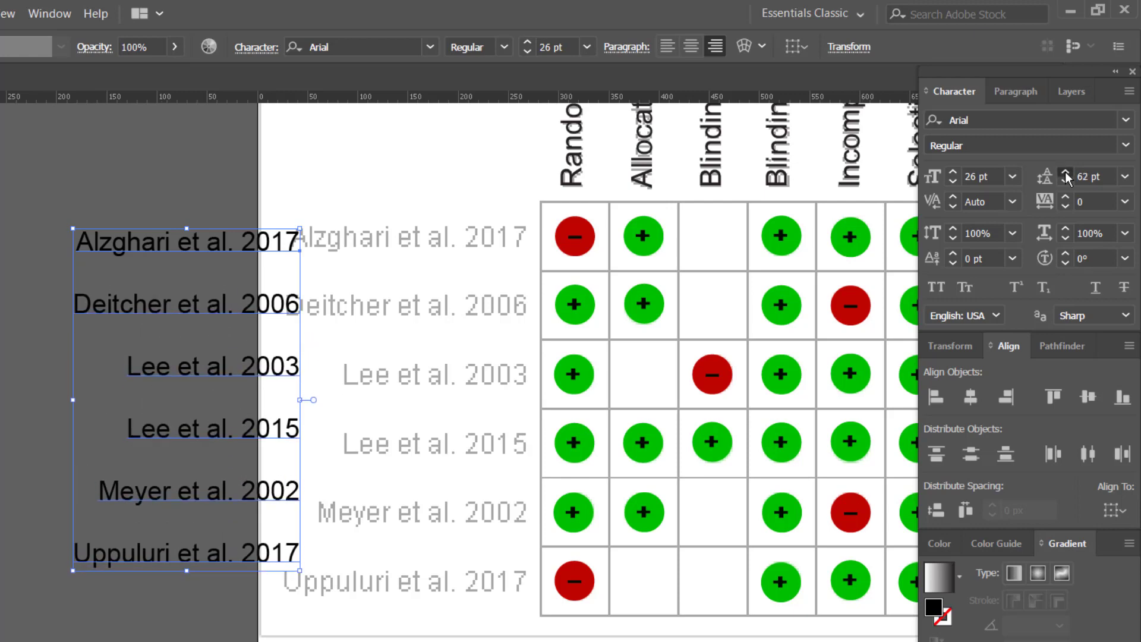
click(1065, 173)
click(1065, 173)
click(1065, 174)
click(1065, 174)
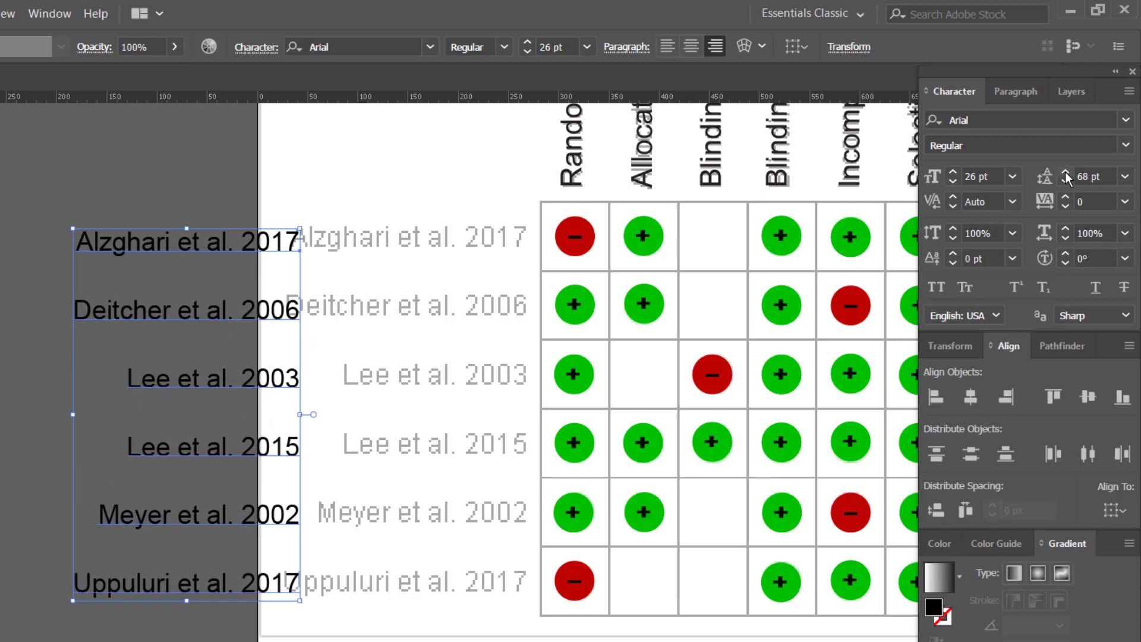
click(1065, 180)
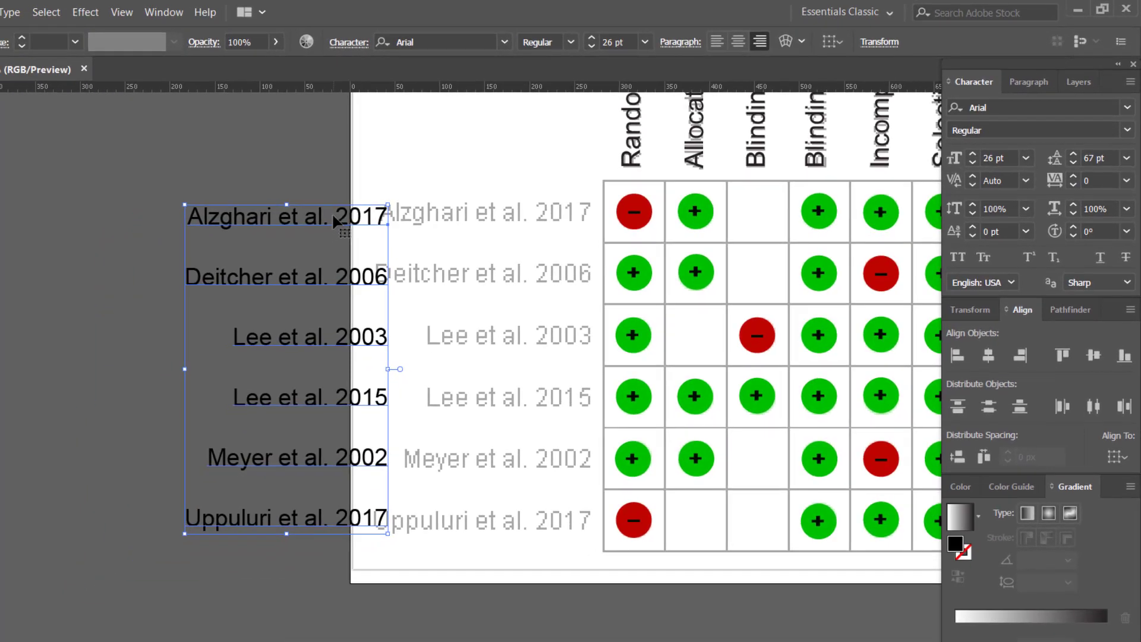
drag(332, 217, 536, 215)
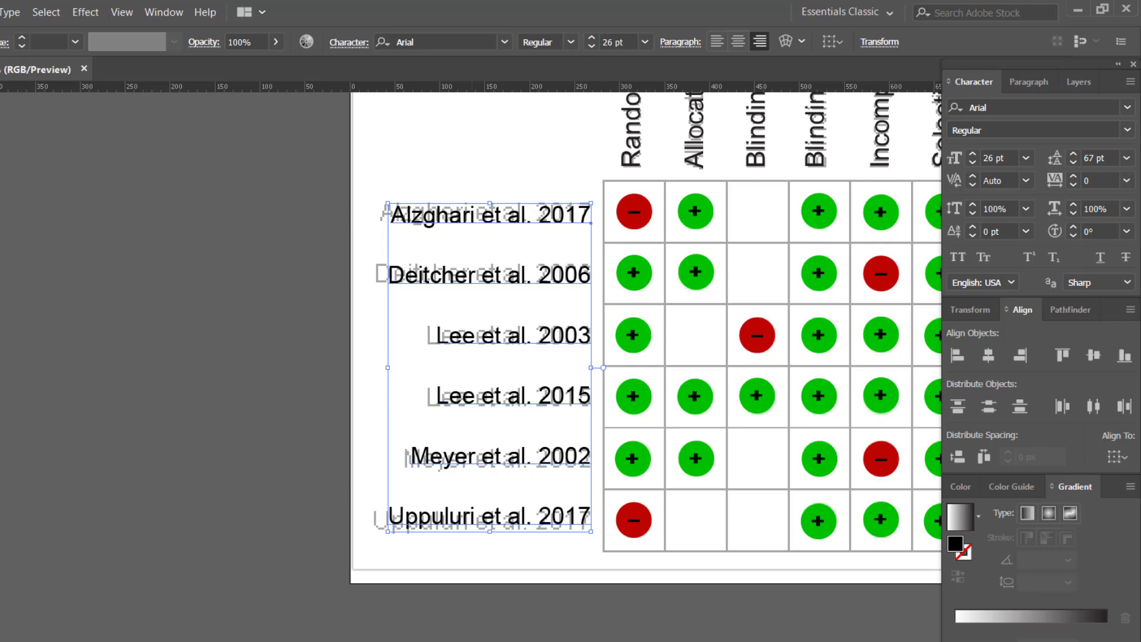
click(604, 606)
drag(603, 607, 315, 640)
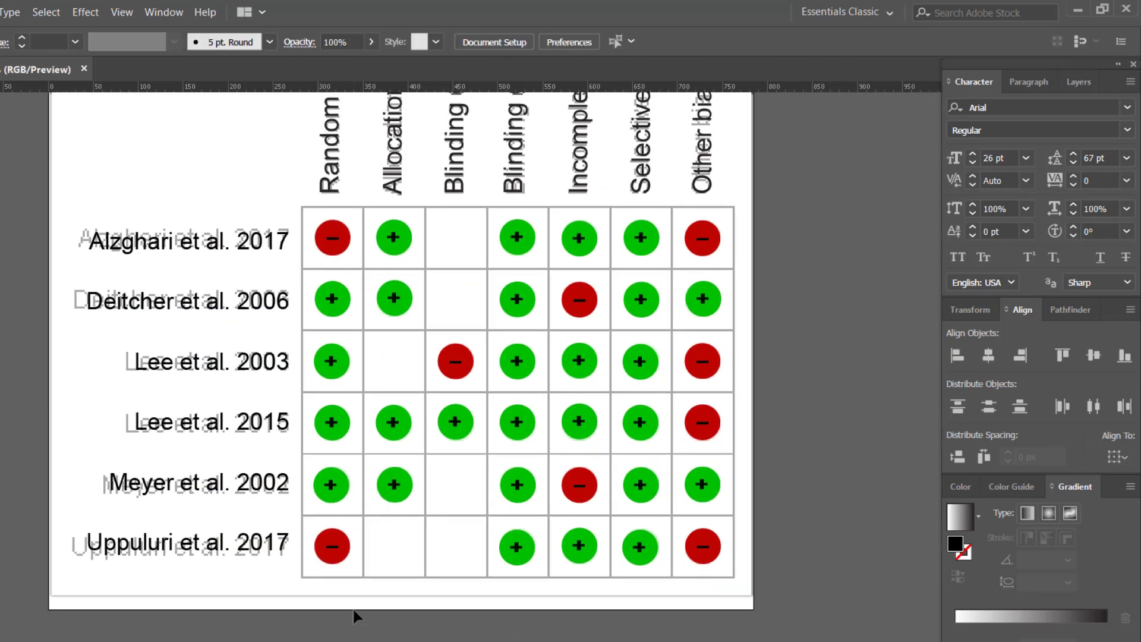
scroll(357, 612, down, 2)
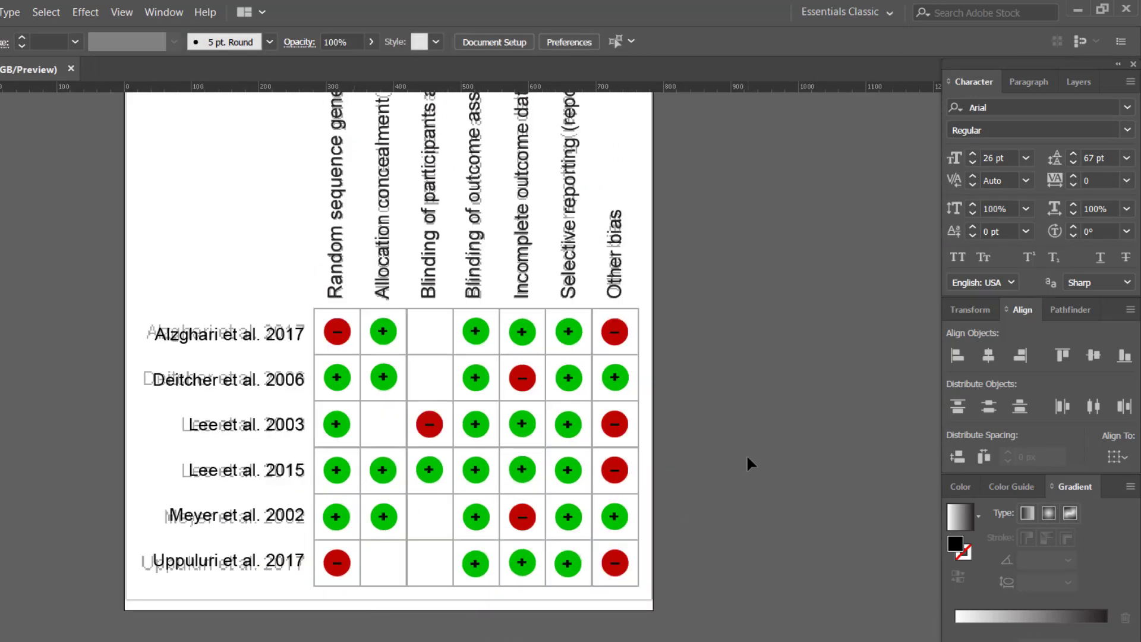
drag(751, 454, 695, 438)
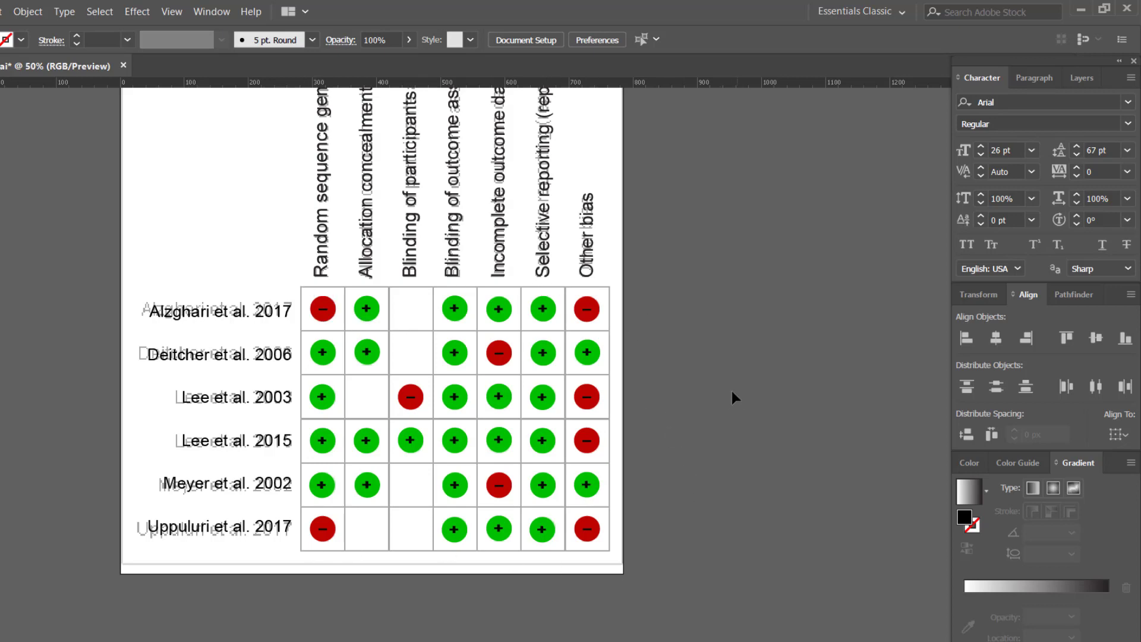
drag(735, 391, 699, 370)
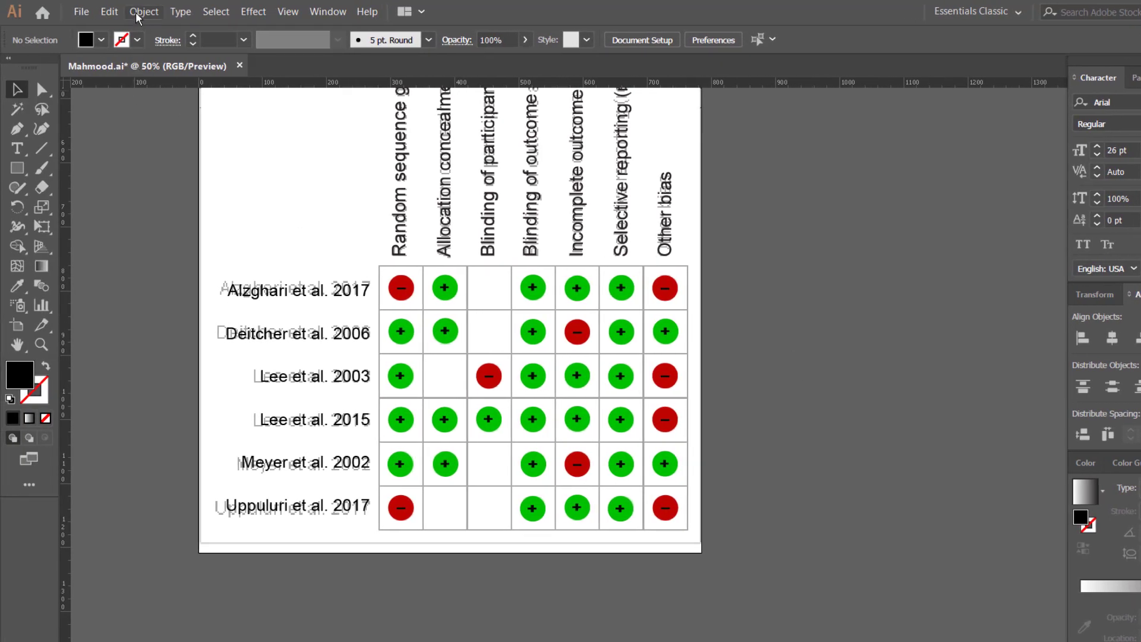
Step: Draw a rectangle over the whole circle table as an unfilled thin black outline
click(16, 170)
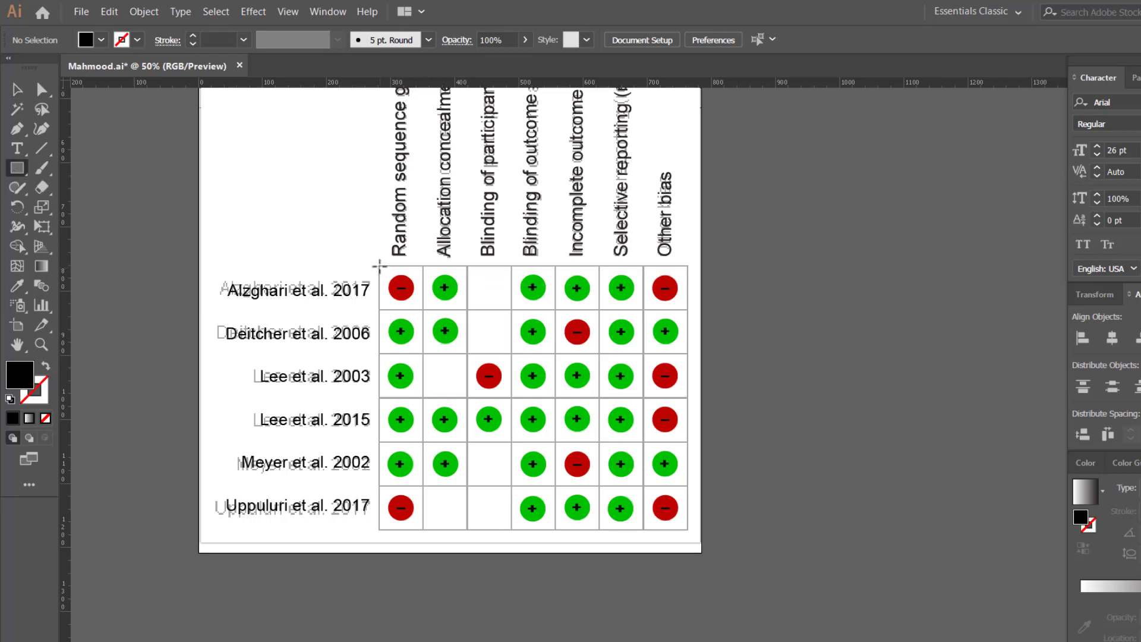
drag(379, 266, 688, 528)
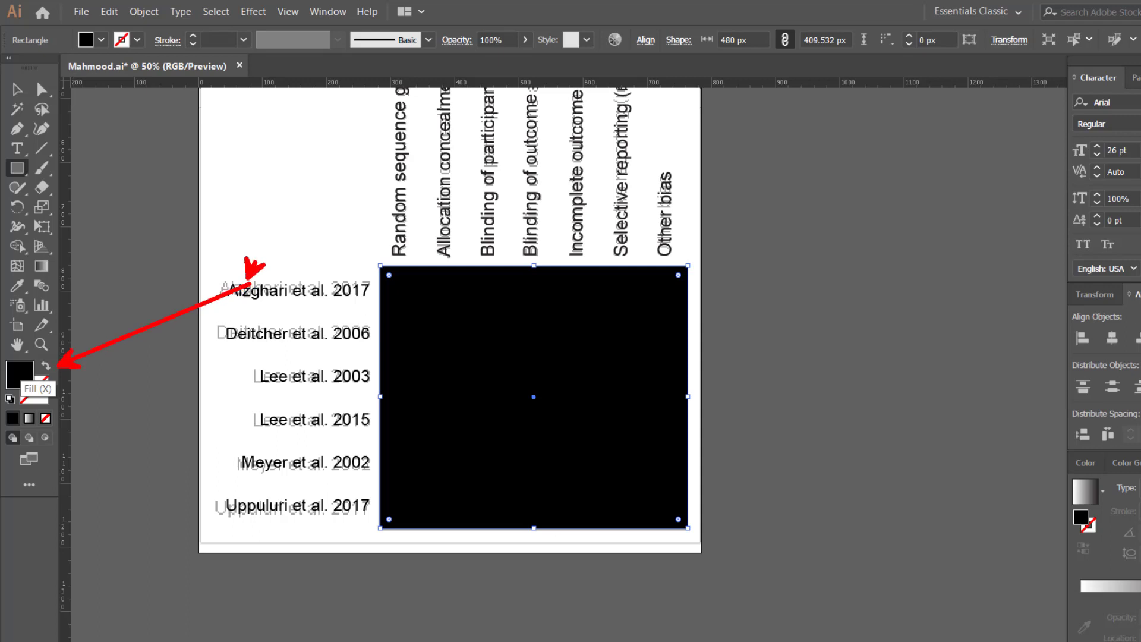
click(47, 369)
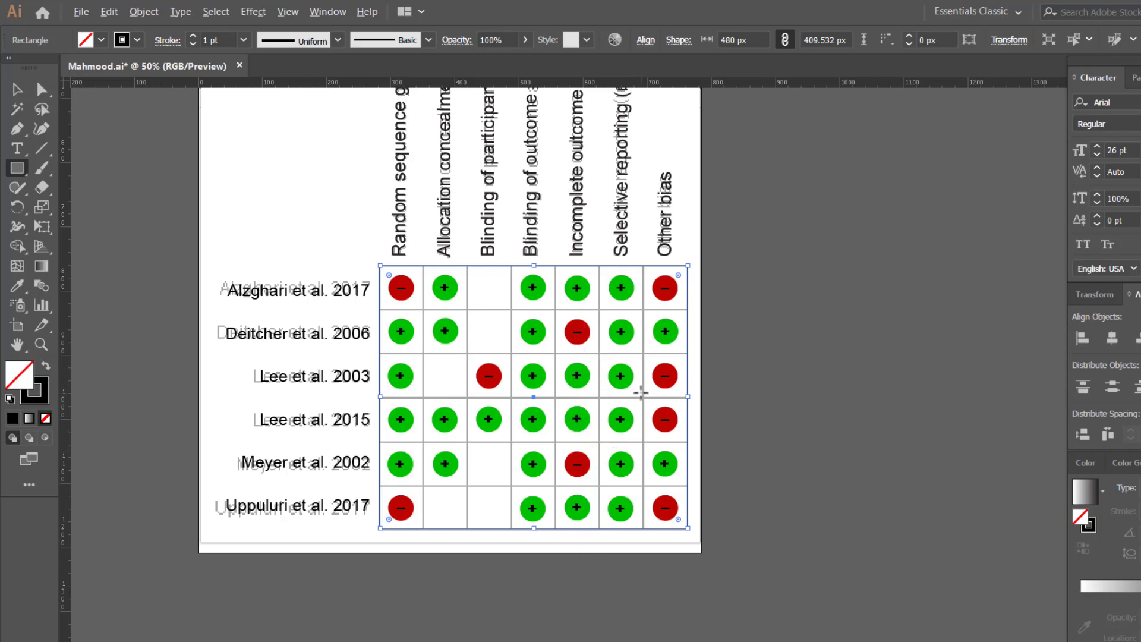
scroll(640, 393, up, 1)
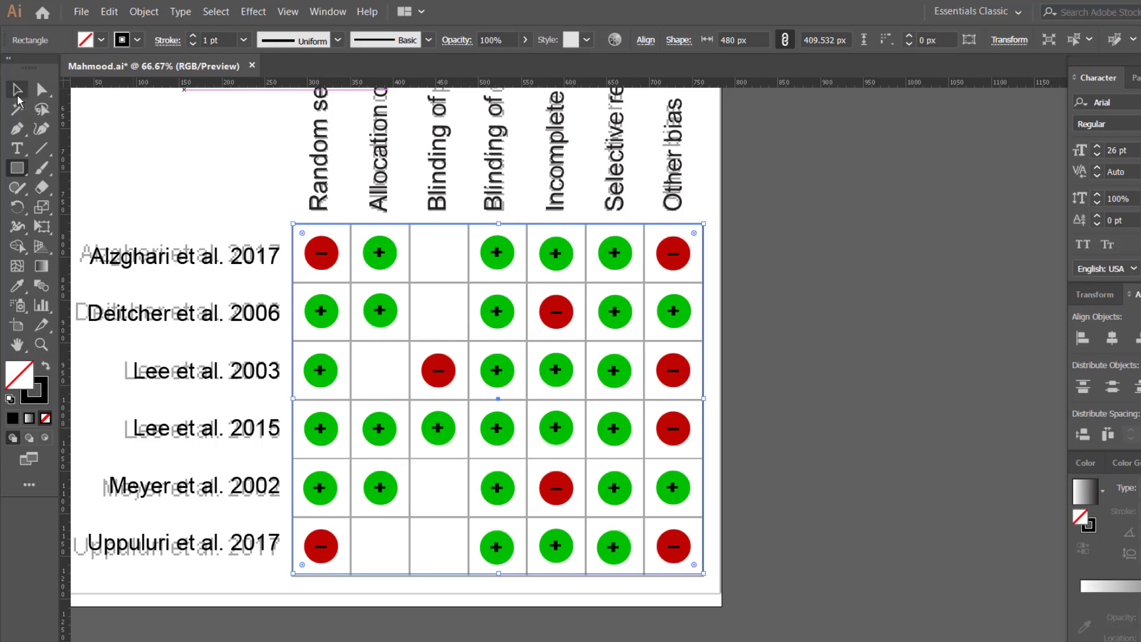
click(17, 93)
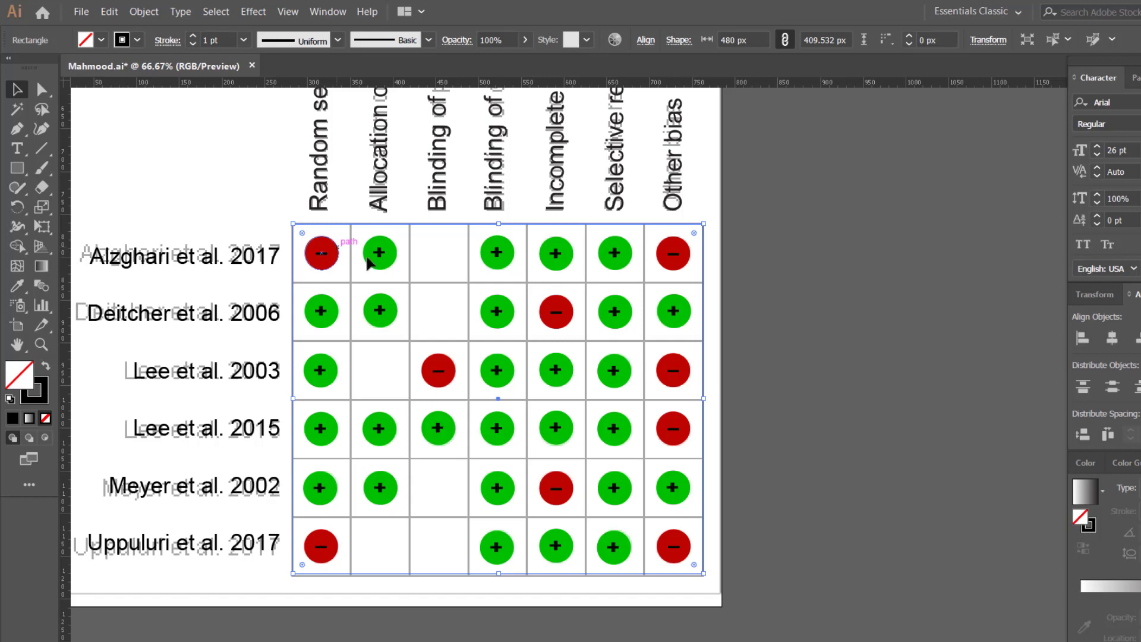
drag(746, 303, 1013, 292)
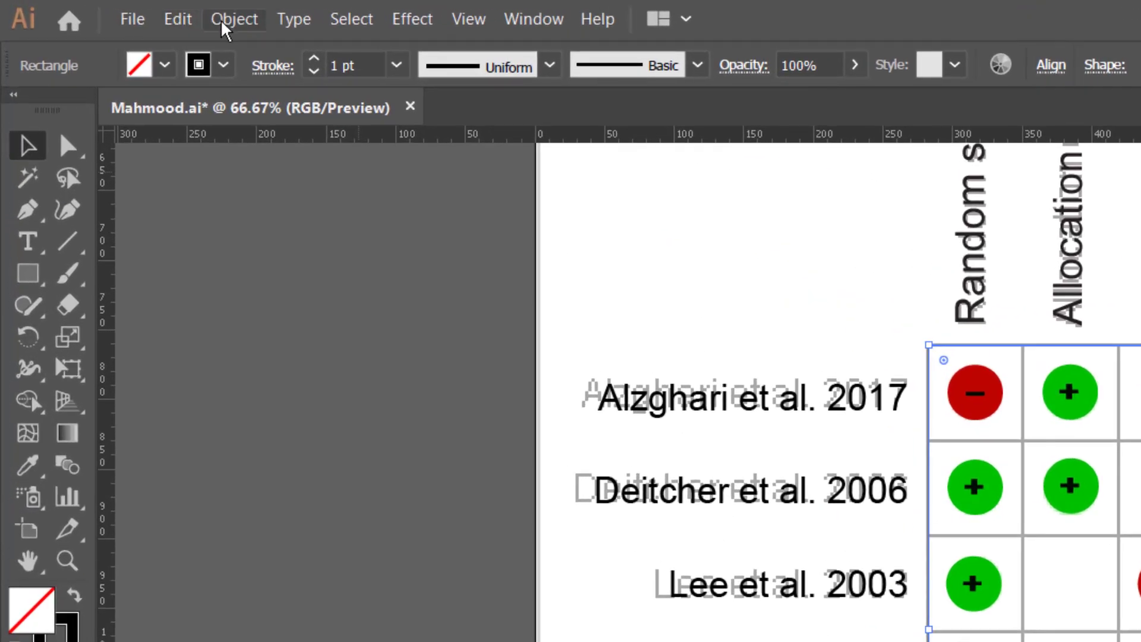
Step: Use Split Into Grid on the table outline rectangle: 6 rows, 7 columns, zero gutters
click(222, 23)
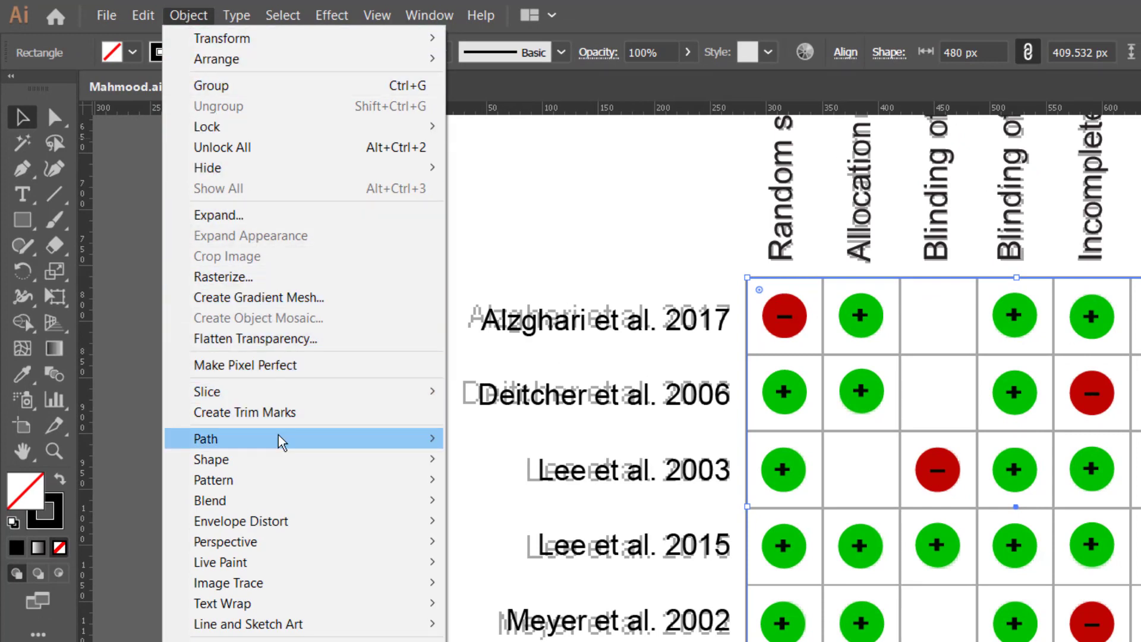
mouse_move(249, 443)
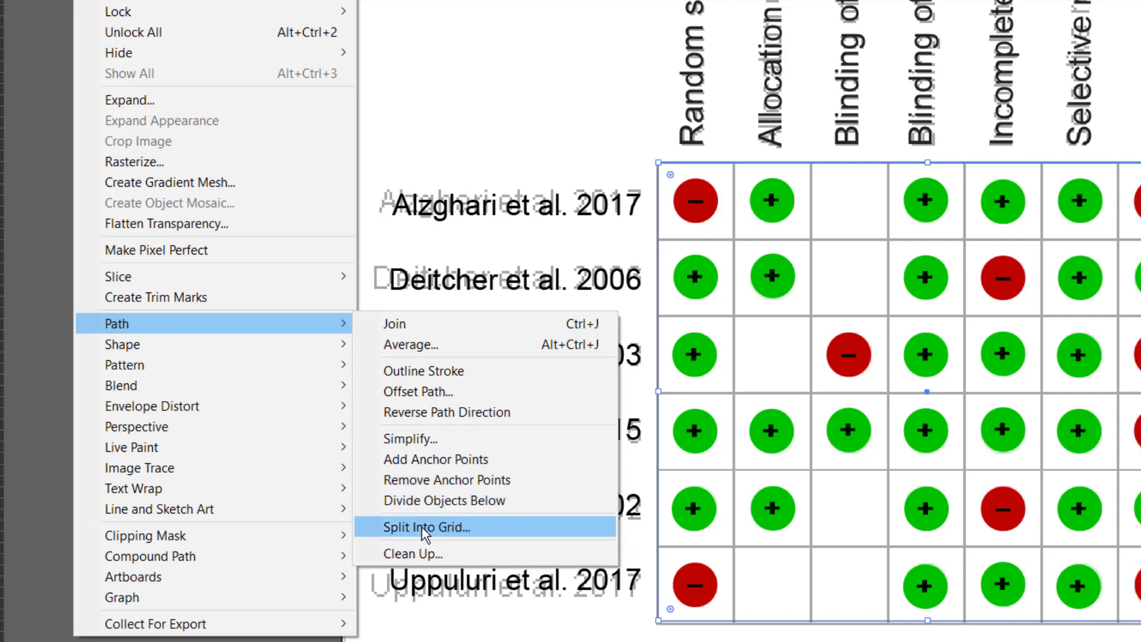
click(455, 532)
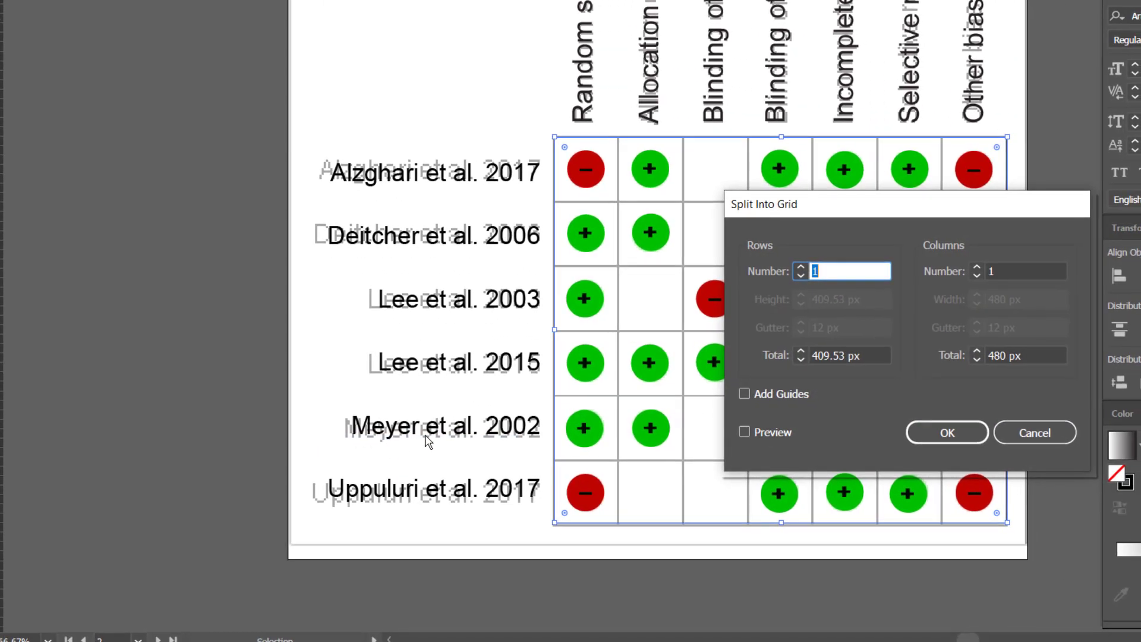
drag(907, 204, 358, 172)
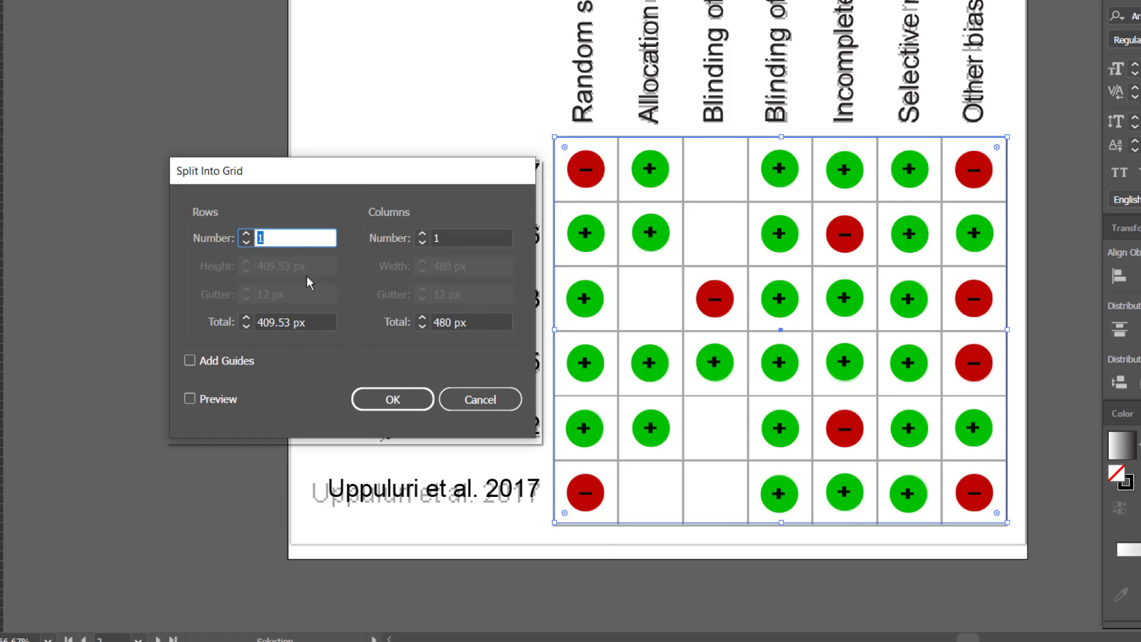
text(6)
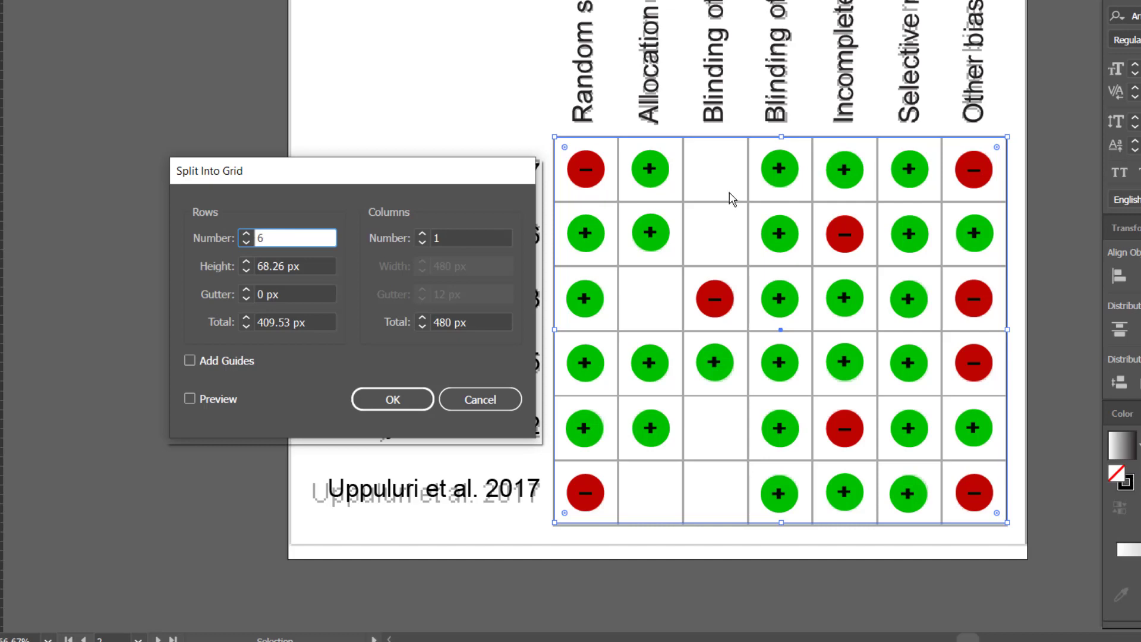
click(458, 236)
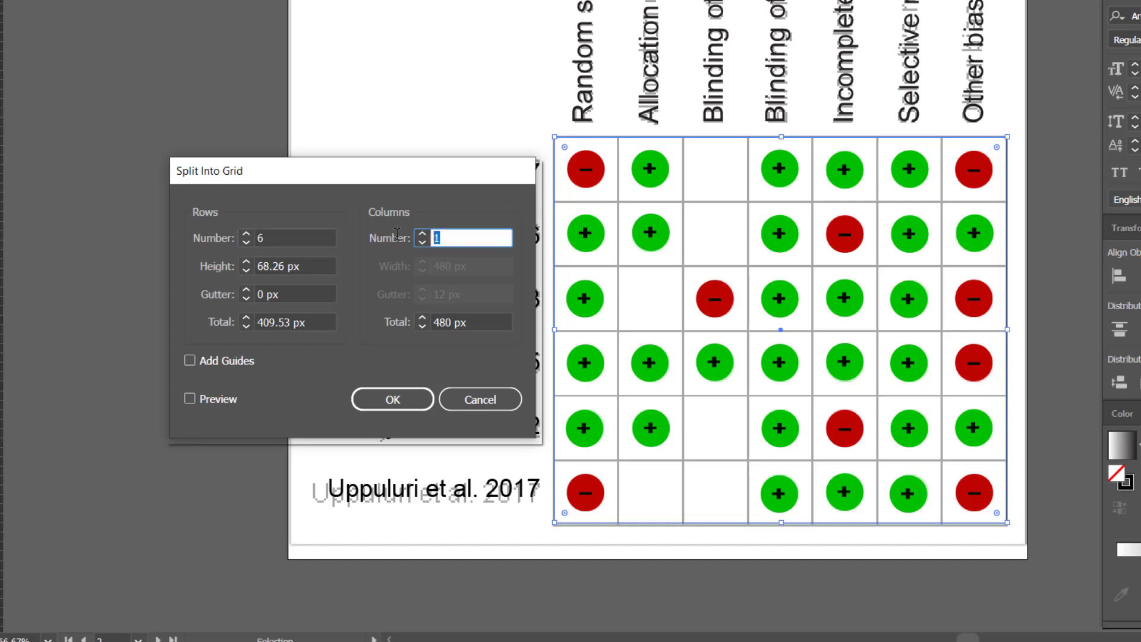
text(7)
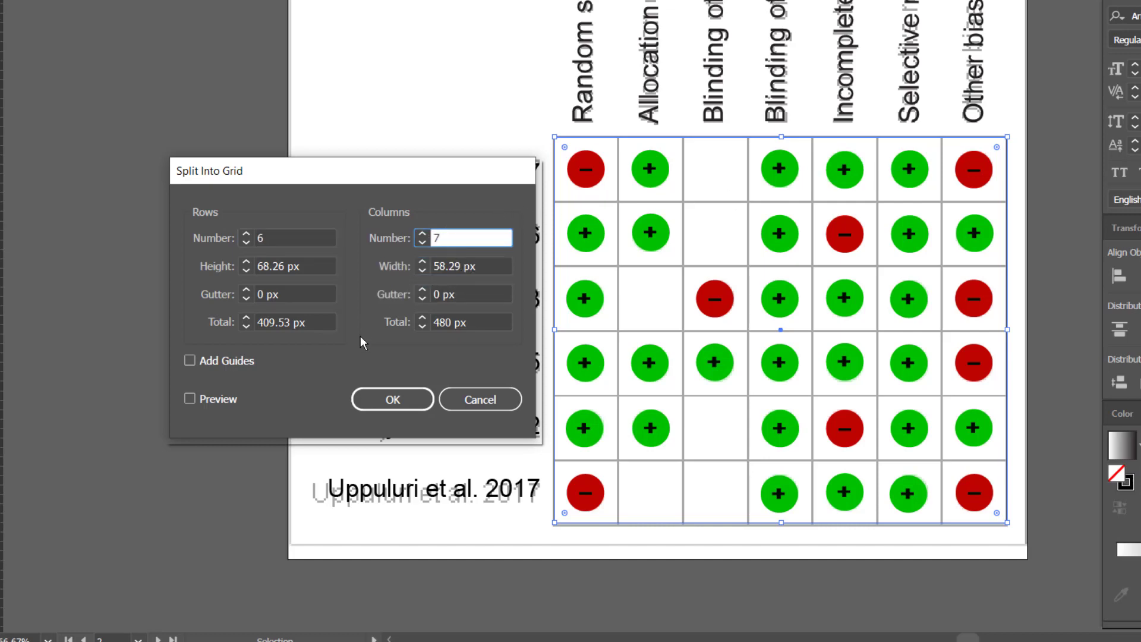
click(384, 404)
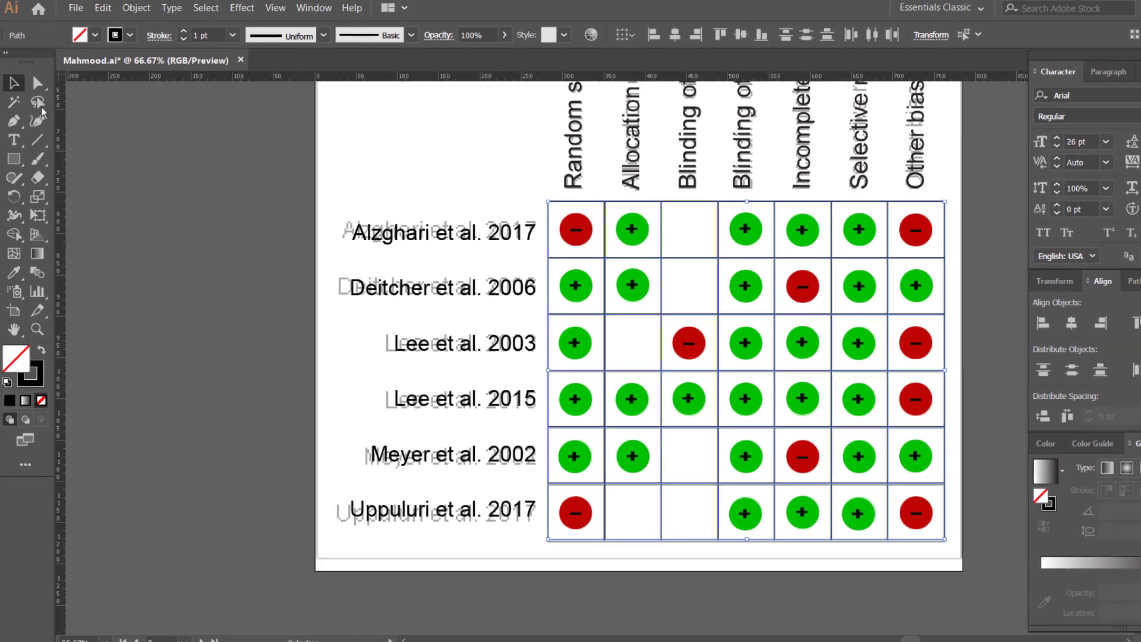
drag(330, 401, 79, 352)
scroll(551, 463, down, 1)
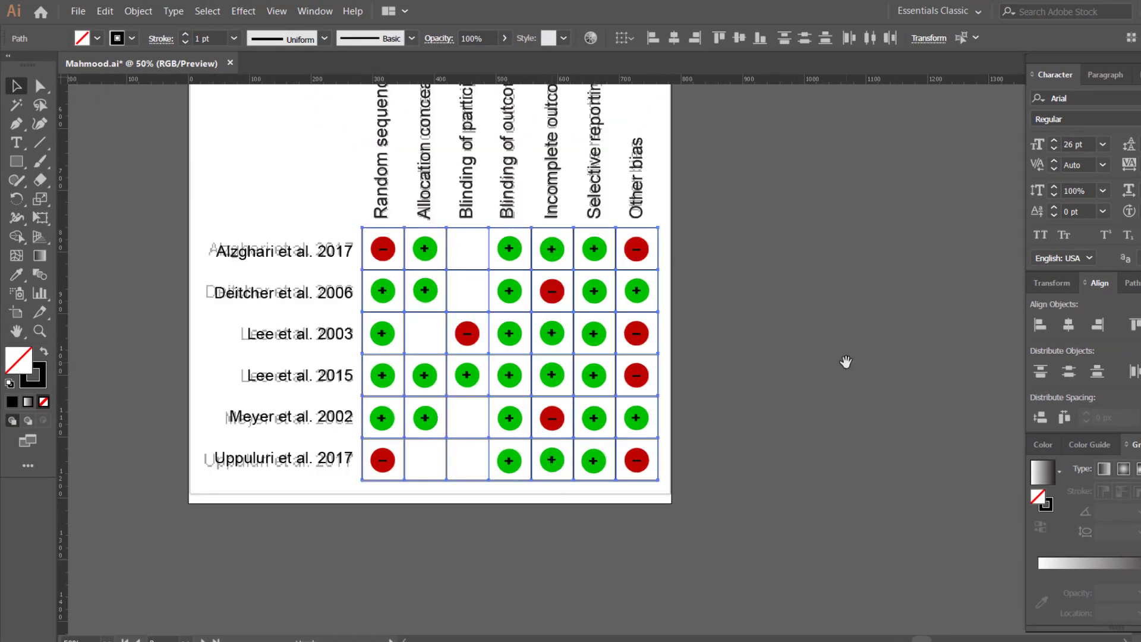
drag(846, 362, 792, 341)
drag(449, 457, 801, 458)
click(750, 537)
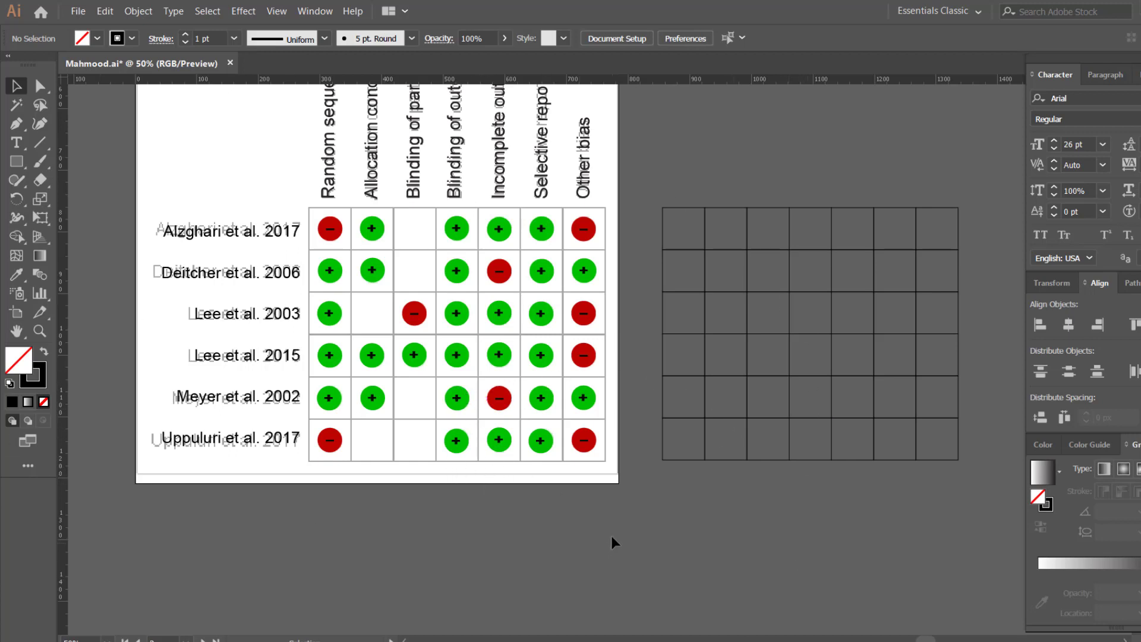
key(ctrl+z)
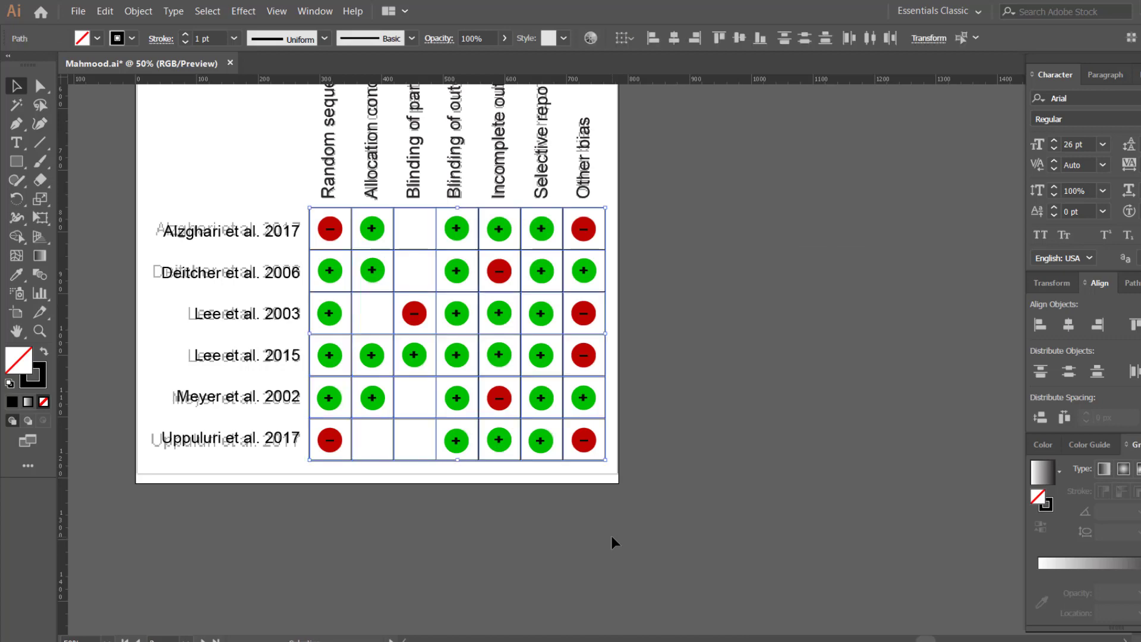
click(610, 536)
drag(523, 526, 604, 566)
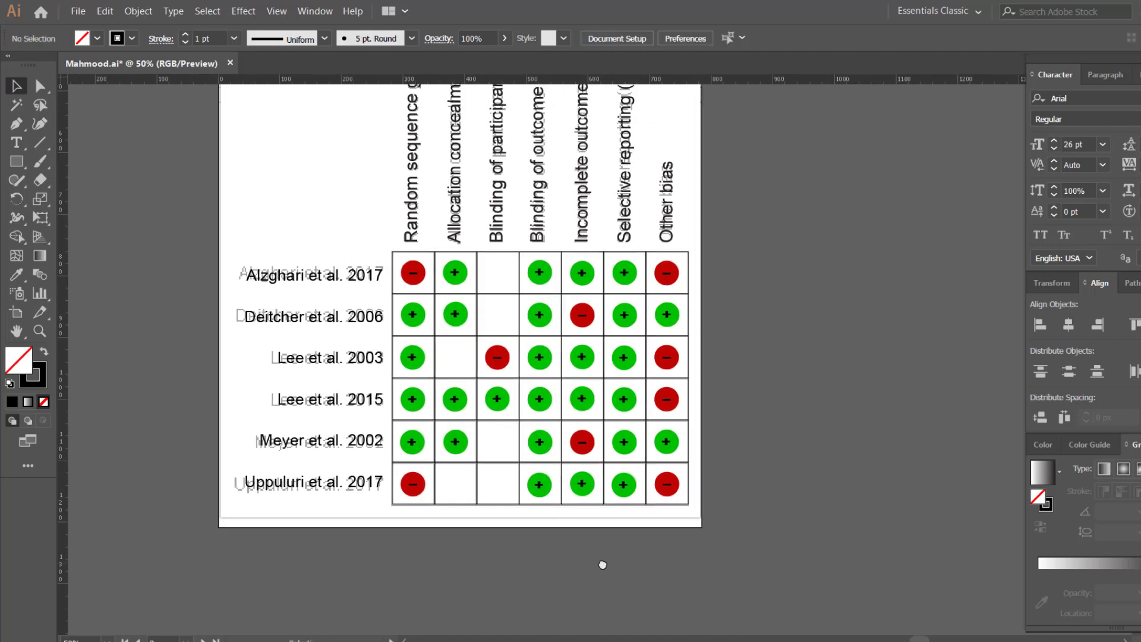
scroll(745, 324, up, 1)
drag(746, 324, 871, 320)
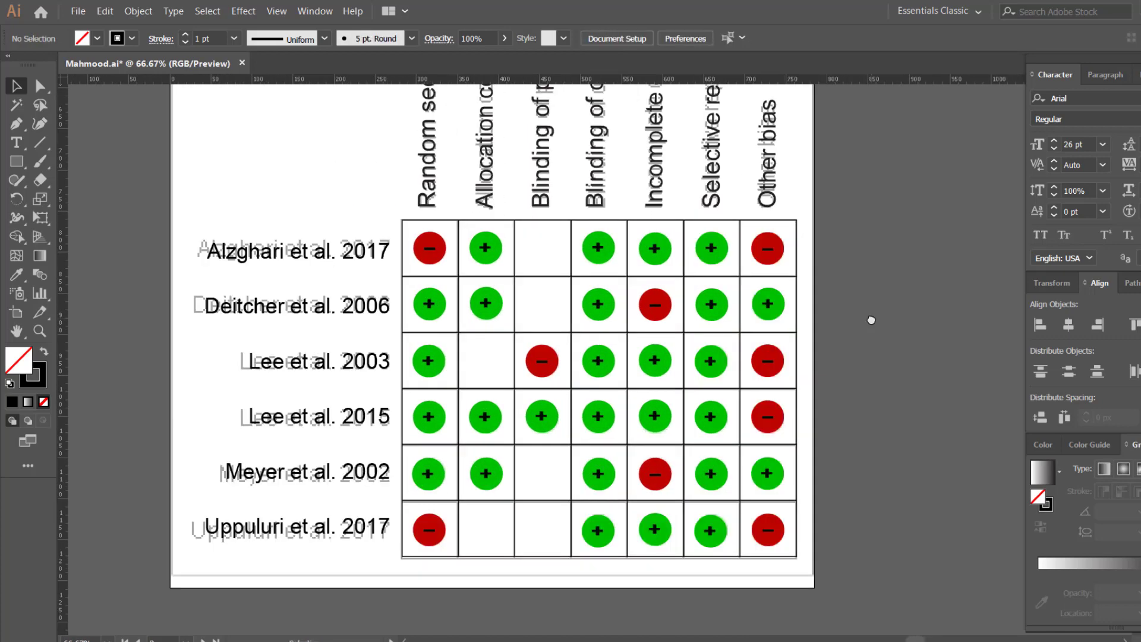